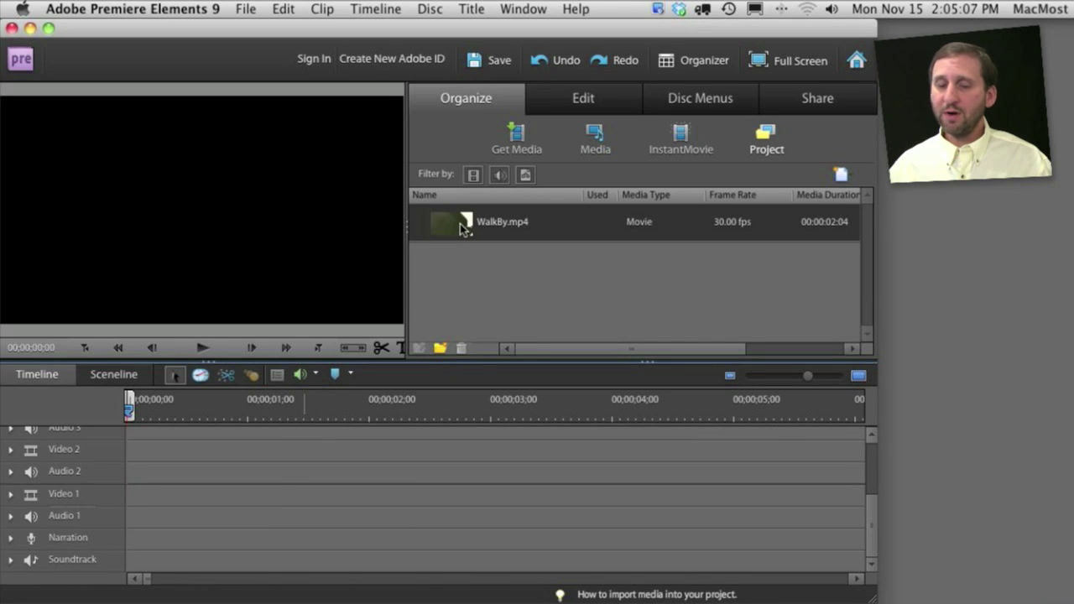
Step: Place WalkBy.mp4 at 0 on Video 1, zoom the timeline slightly, and preview an early frame
drag(451, 226, 124, 497)
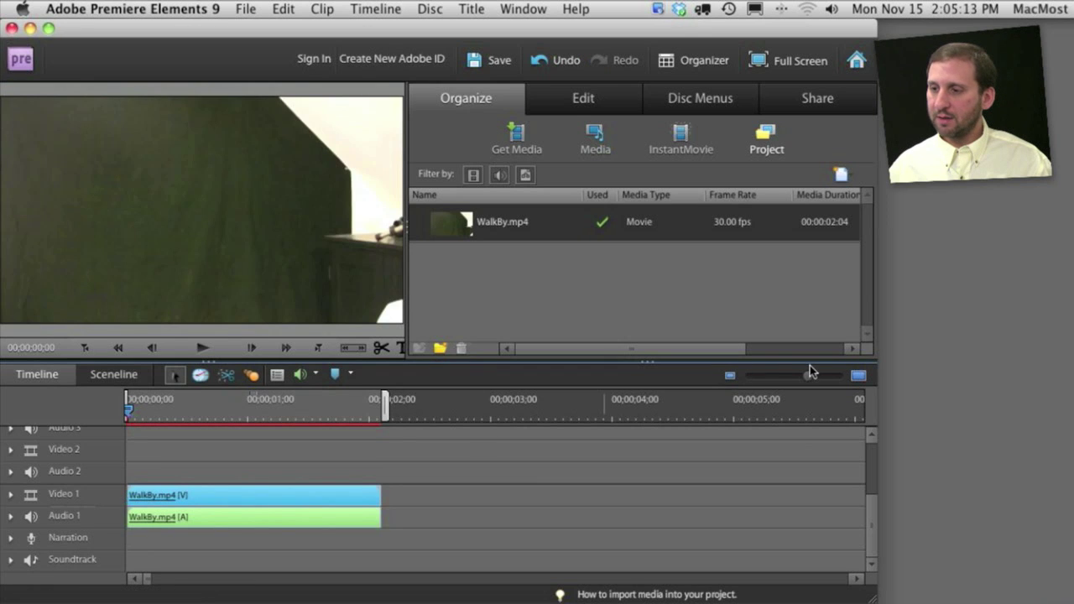
mouse_move(809, 377)
mouse_down()
mouse_move(795, 380)
mouse_move(806, 383)
mouse_up()
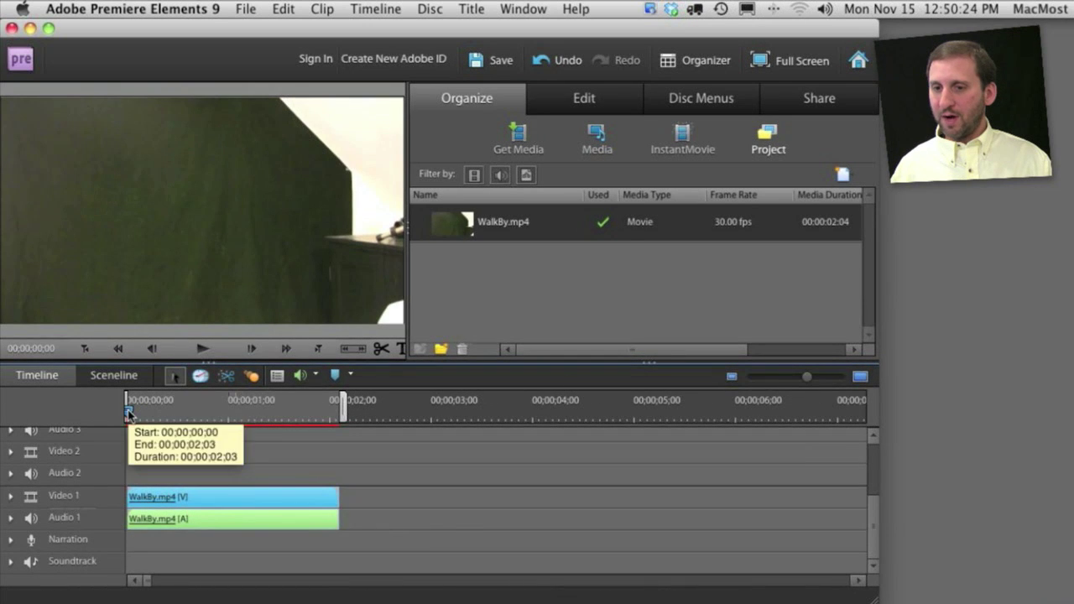
mouse_move(131, 412)
mouse_down()
mouse_move(287, 425)
mouse_move(127, 419)
mouse_up()
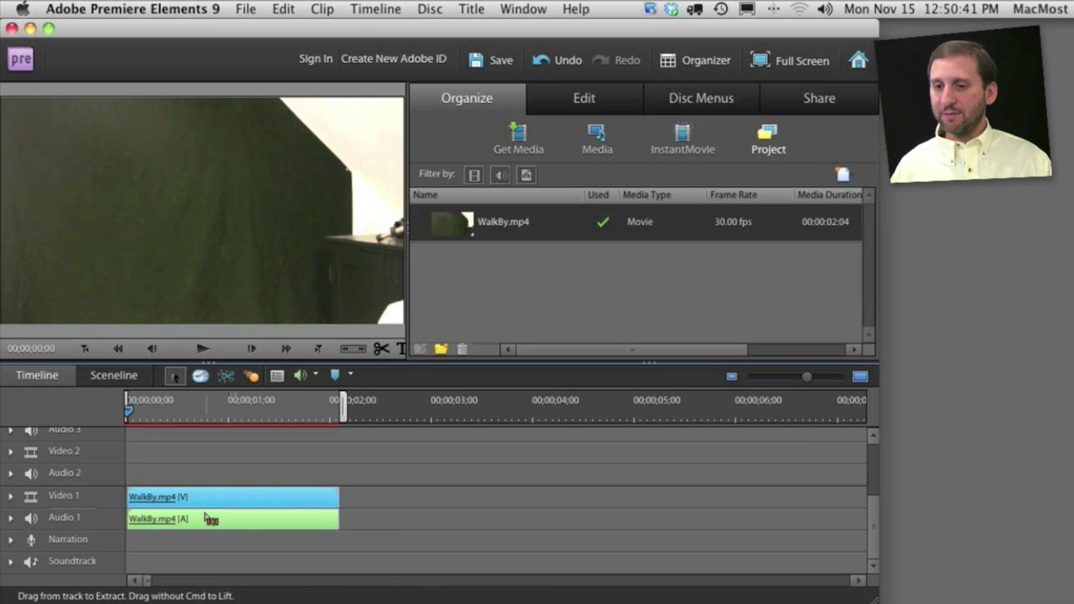
Step: Paste a copy of WalkBy.mp4 and move it onto Video 2 at 00;00;00;00 above the original
click(381, 411)
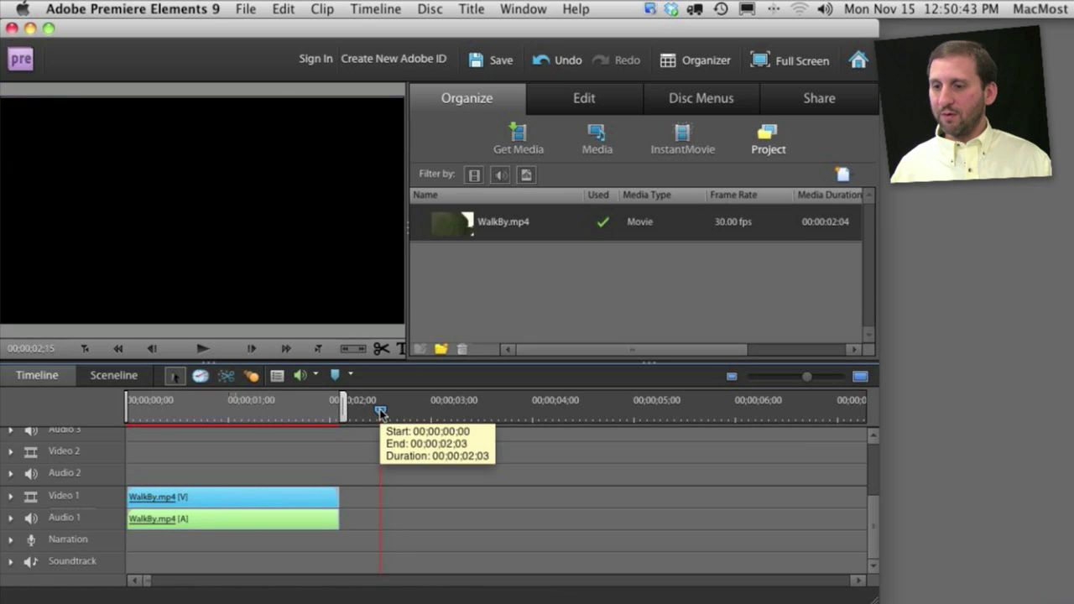
key(super+v)
click(451, 493)
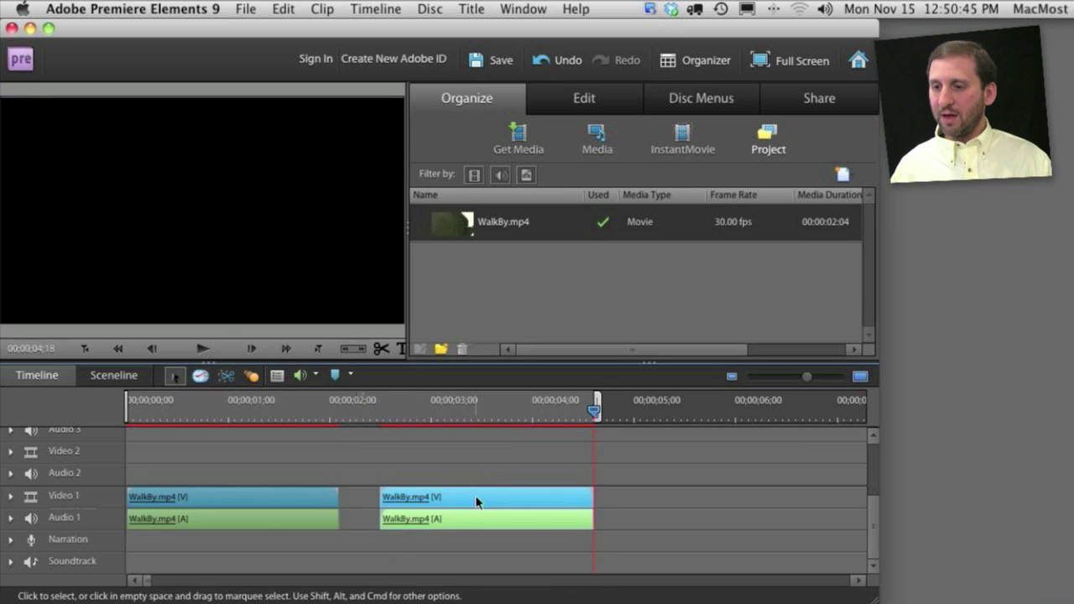
drag(476, 502, 205, 471)
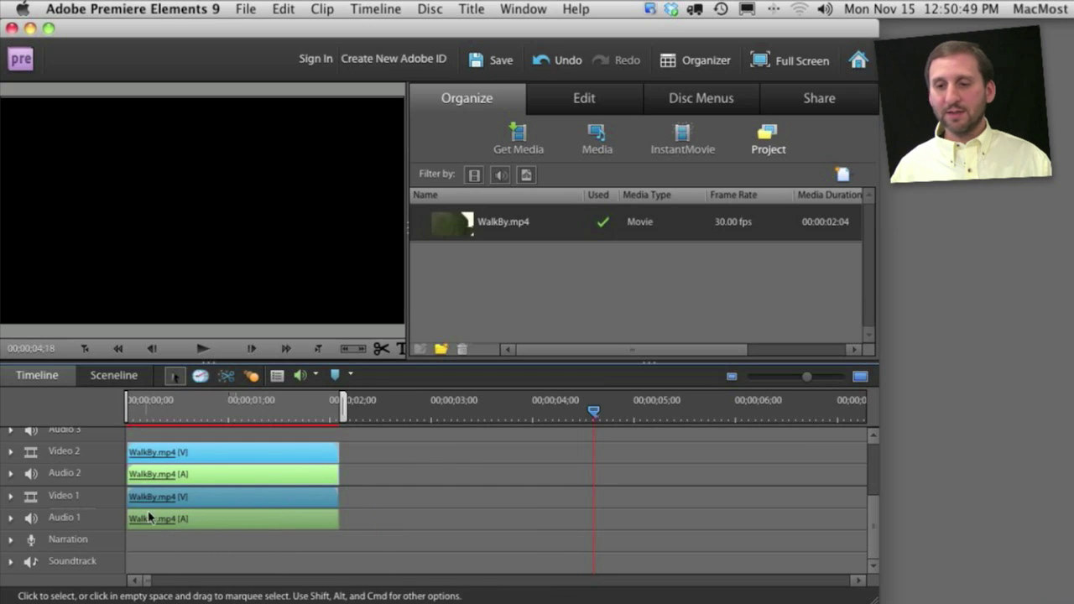
mouse_move(179, 411)
mouse_down()
mouse_move(163, 413)
mouse_move(224, 416)
mouse_move(192, 413)
mouse_up()
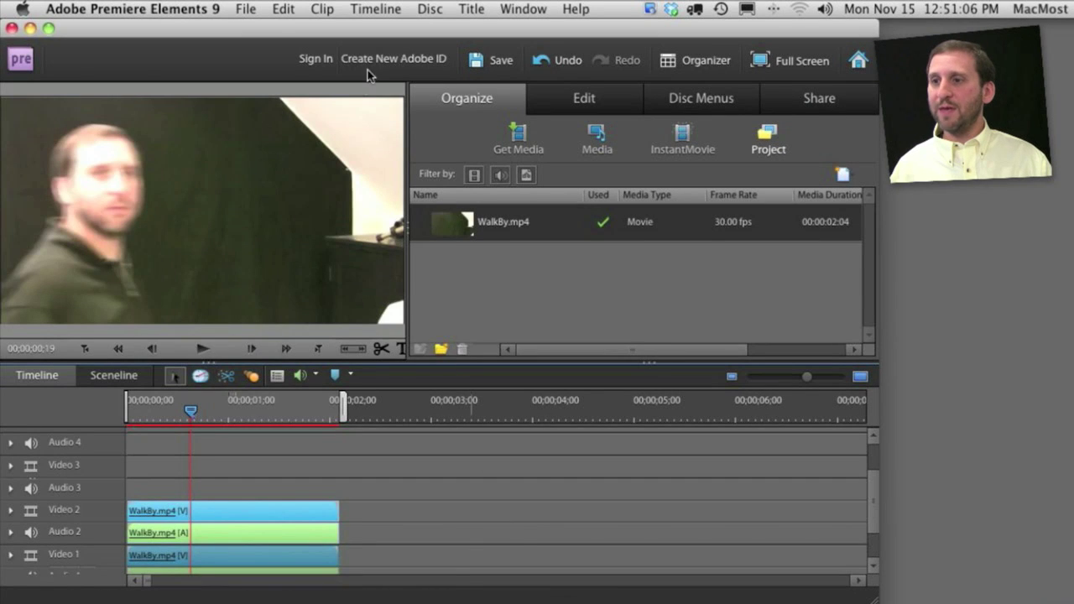
Step: Make a Default Still title with Add Text deleted and a white ellipse, placed on Video 3 at 0
click(471, 10)
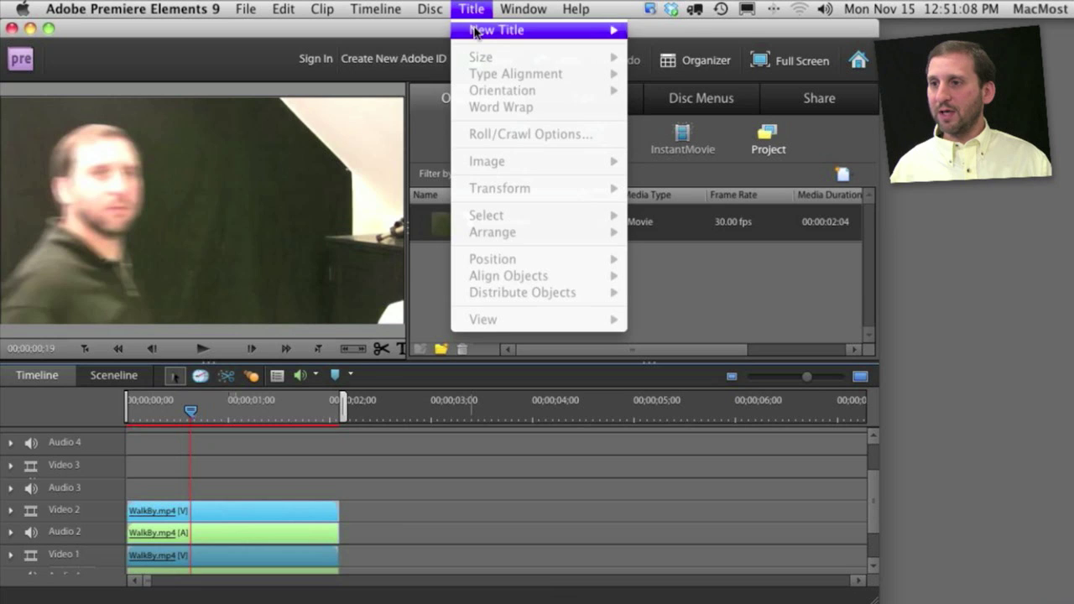
mouse_move(503, 32)
click(669, 37)
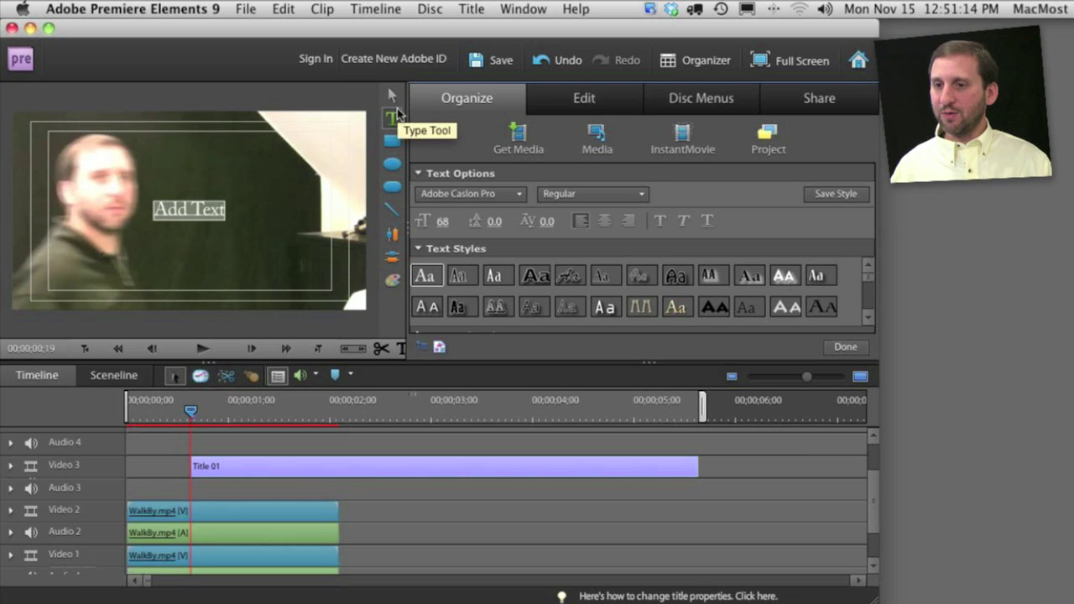
click(391, 96)
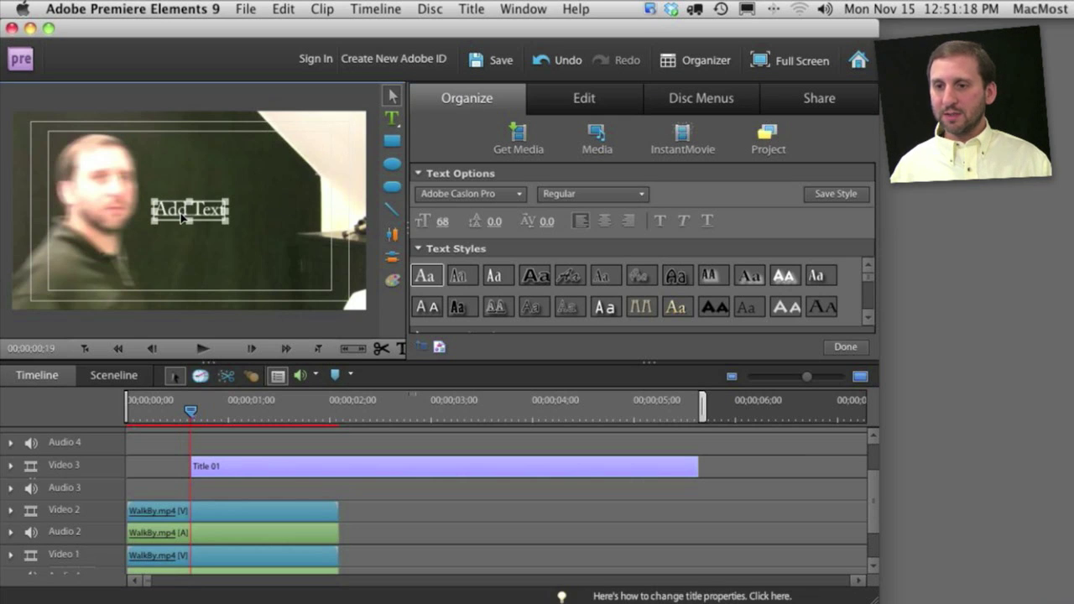
key(Delete)
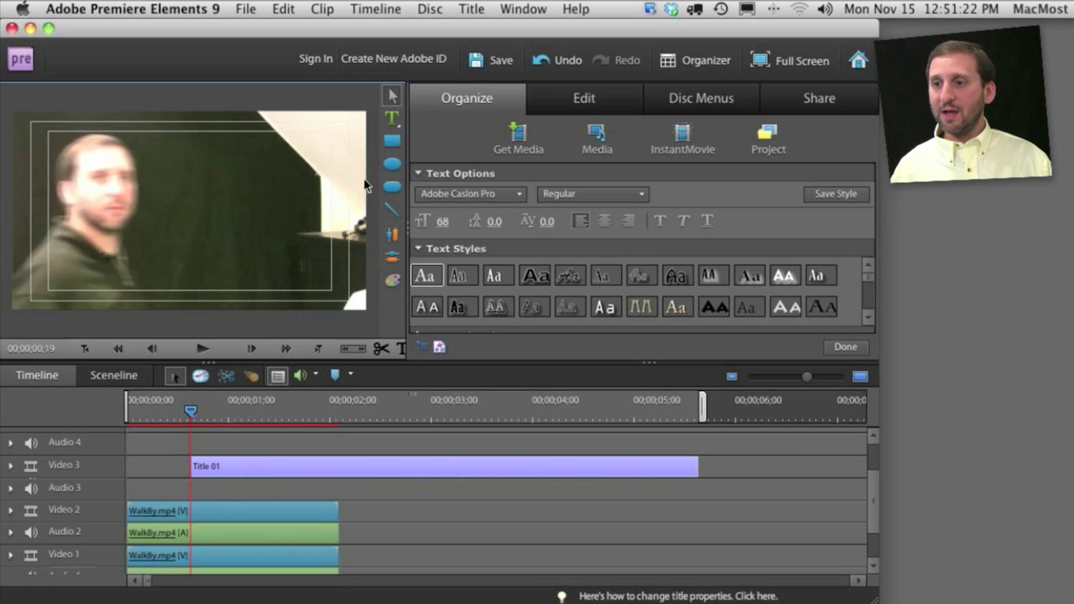
click(393, 165)
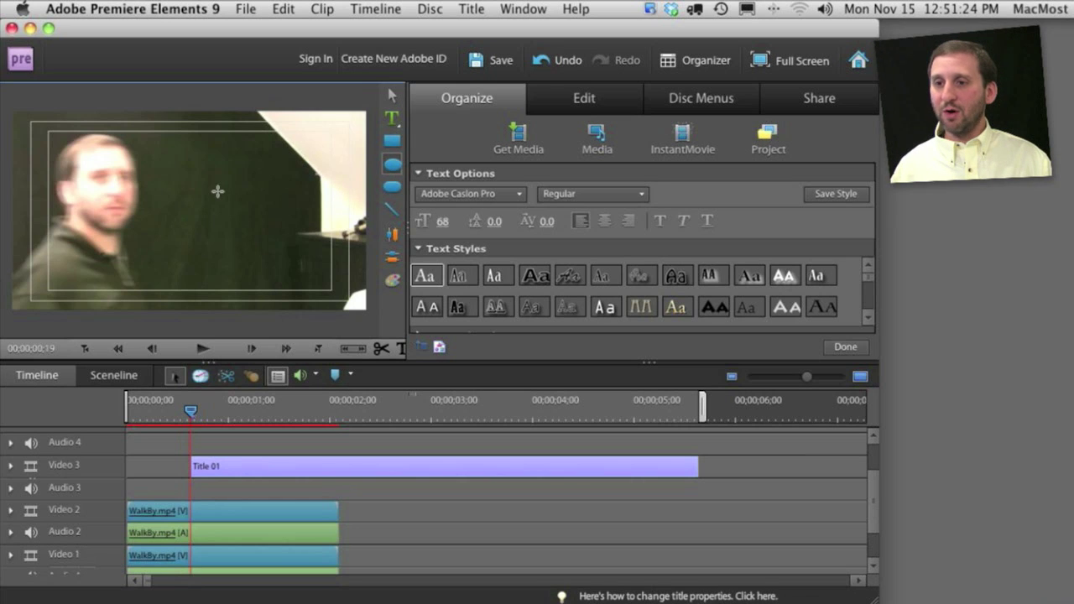
drag(183, 161, 244, 249)
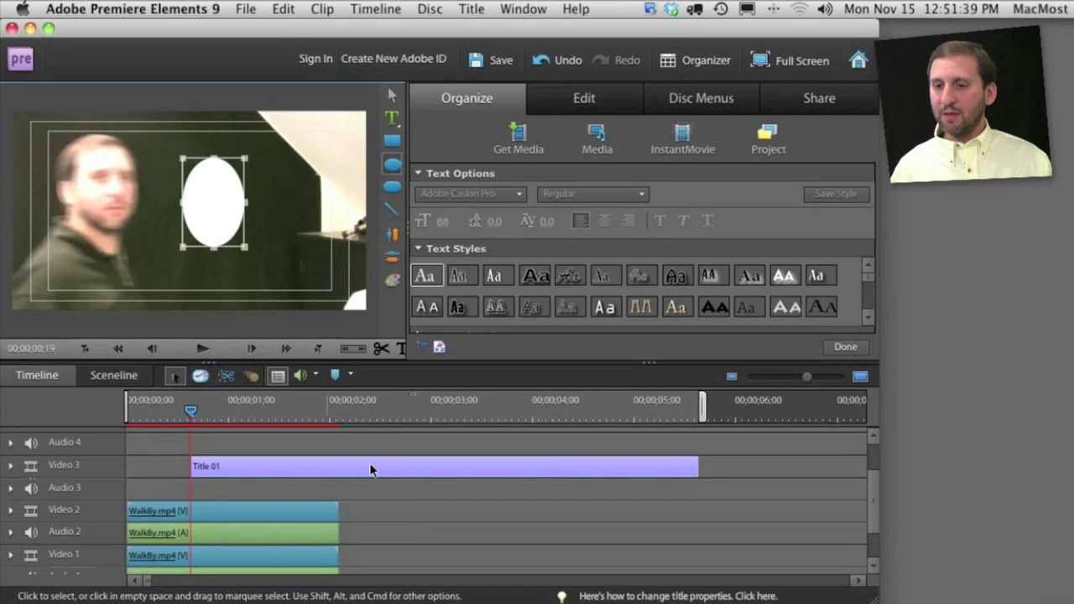
drag(238, 476, 334, 483)
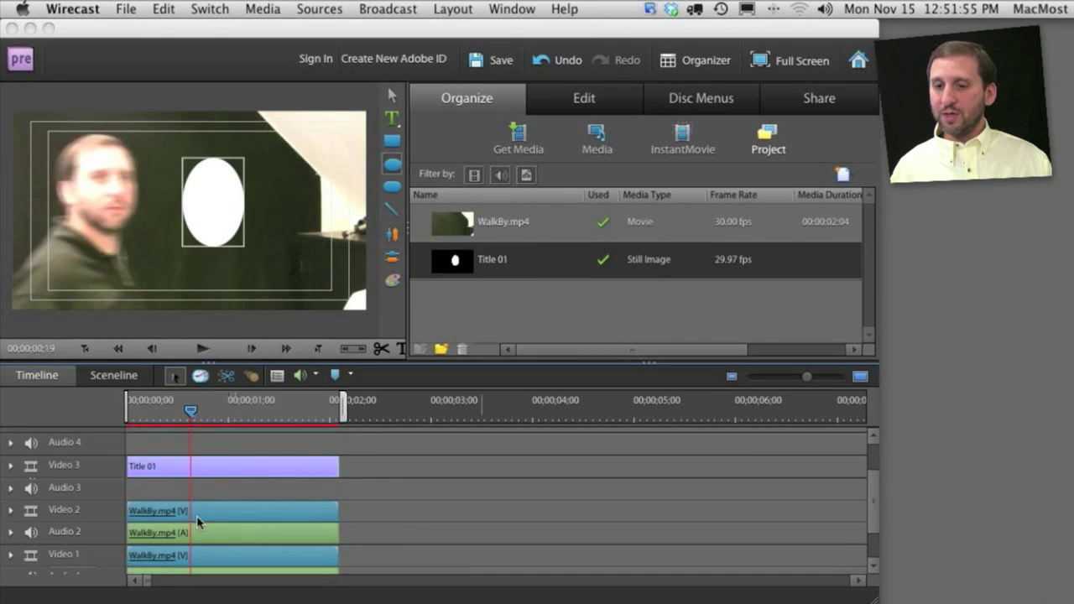
Step: Search the video effects for 'mosa' and drag Mosaic onto the Video 2 WalkBy clip
click(194, 520)
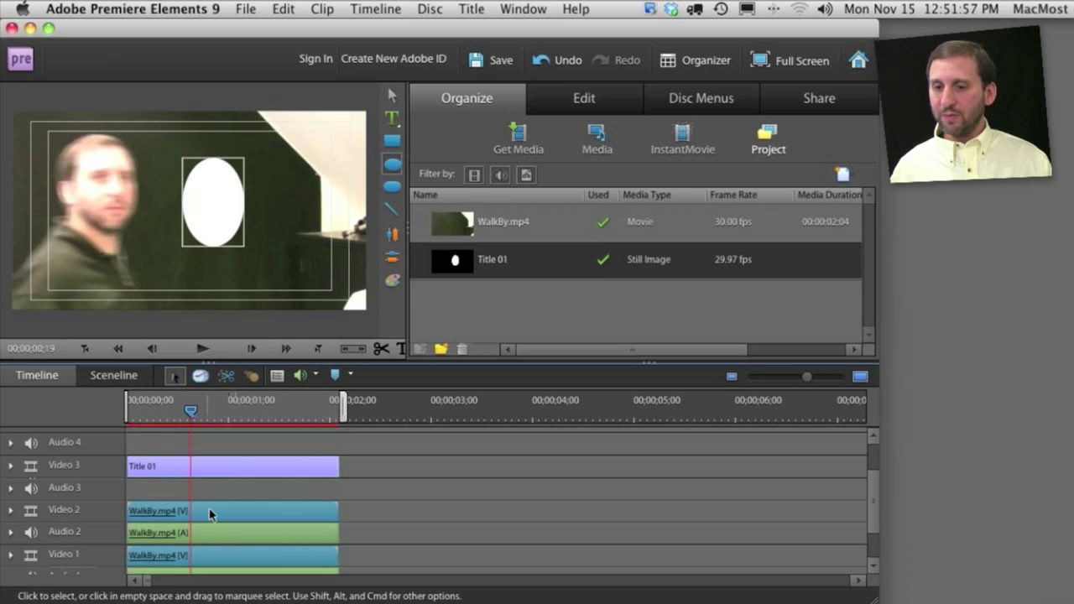
click(210, 514)
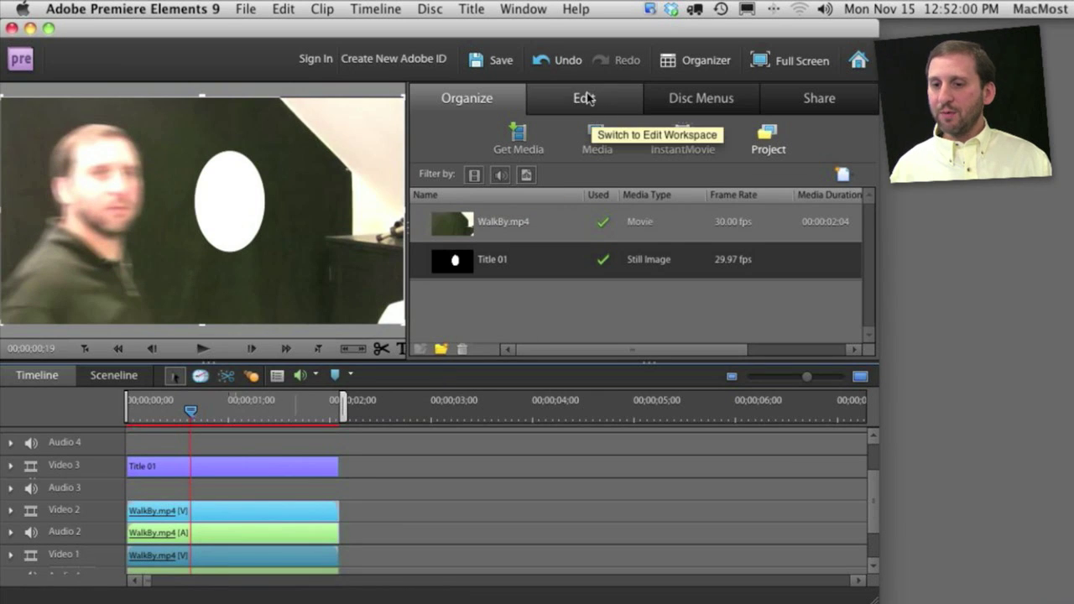
click(588, 99)
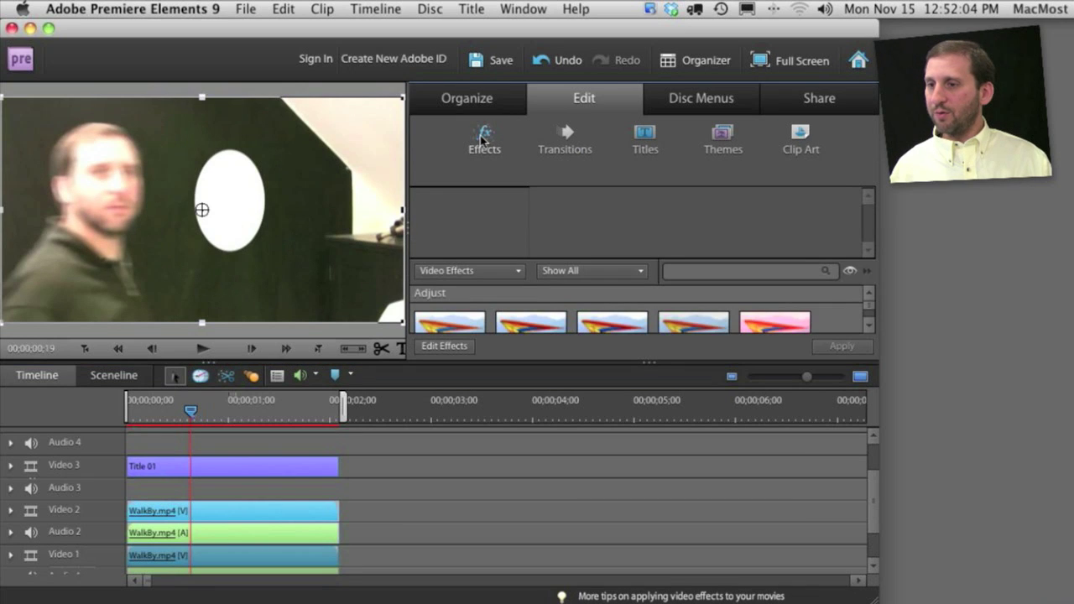
click(483, 138)
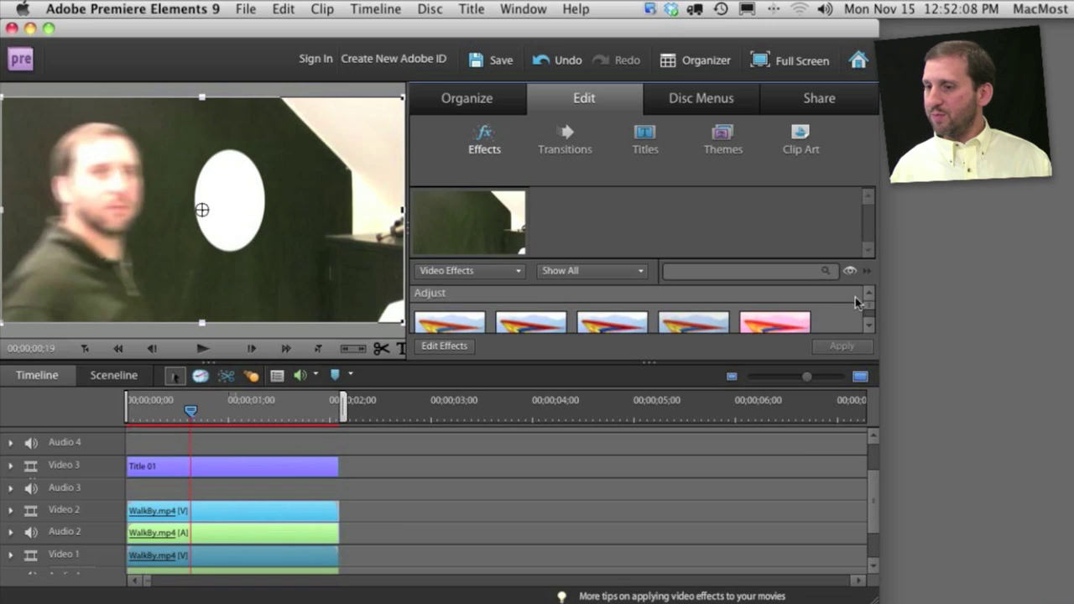
click(776, 272)
text(mosai)
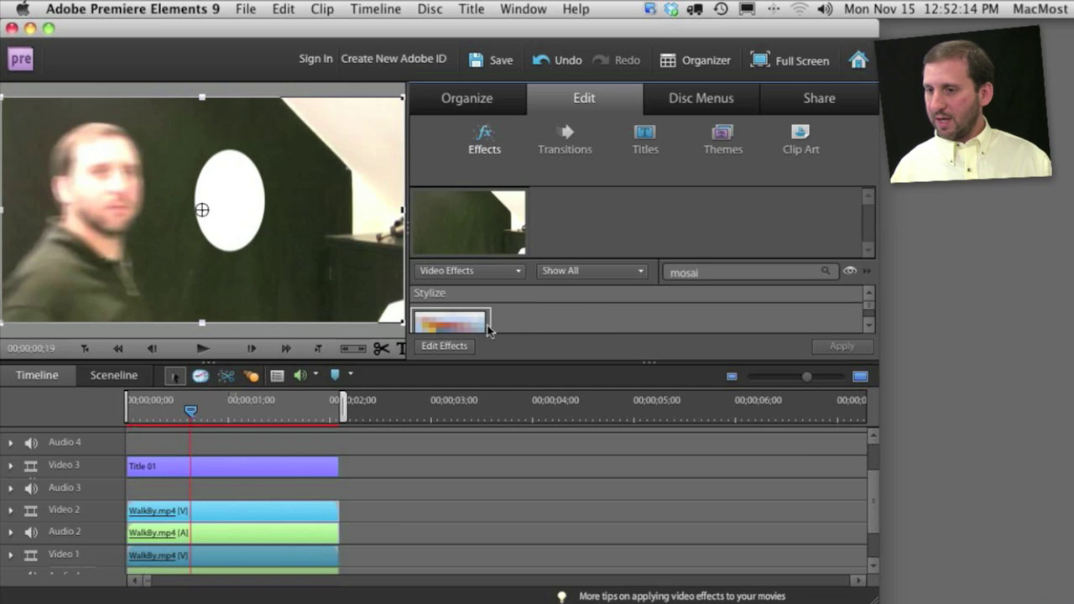
click(453, 326)
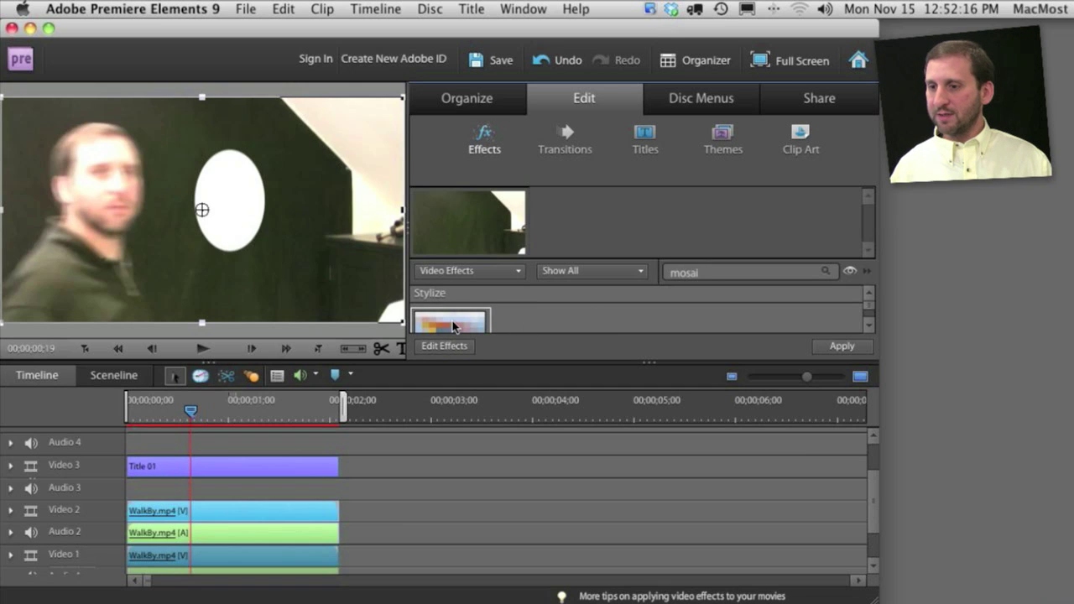
drag(453, 327, 199, 515)
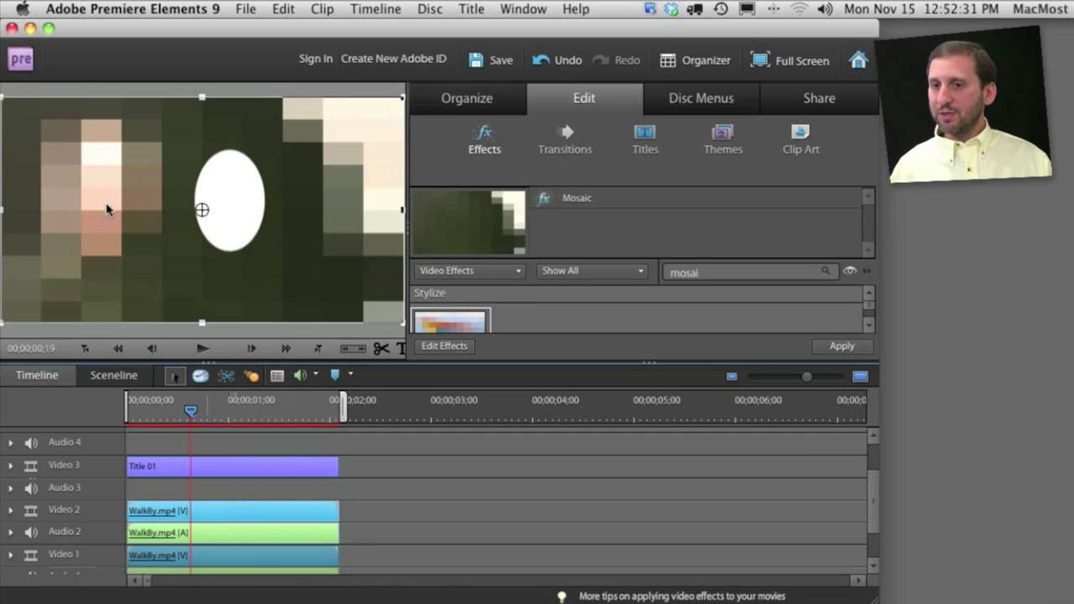
Step: Set the Mosaic's Horizontal Blocks and Vertical Blocks to 24 each
click(442, 345)
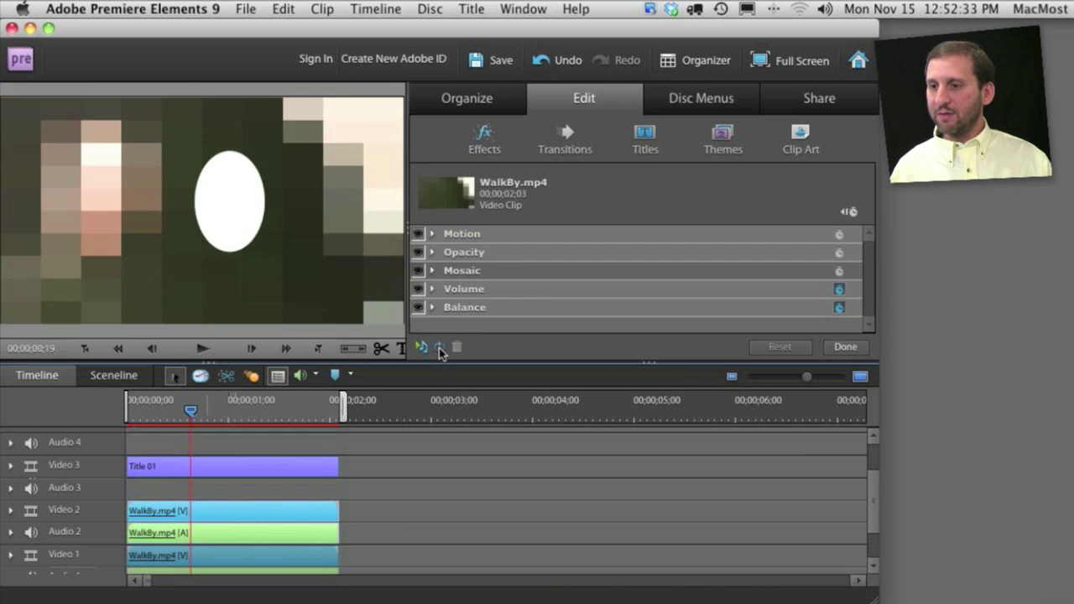
click(432, 271)
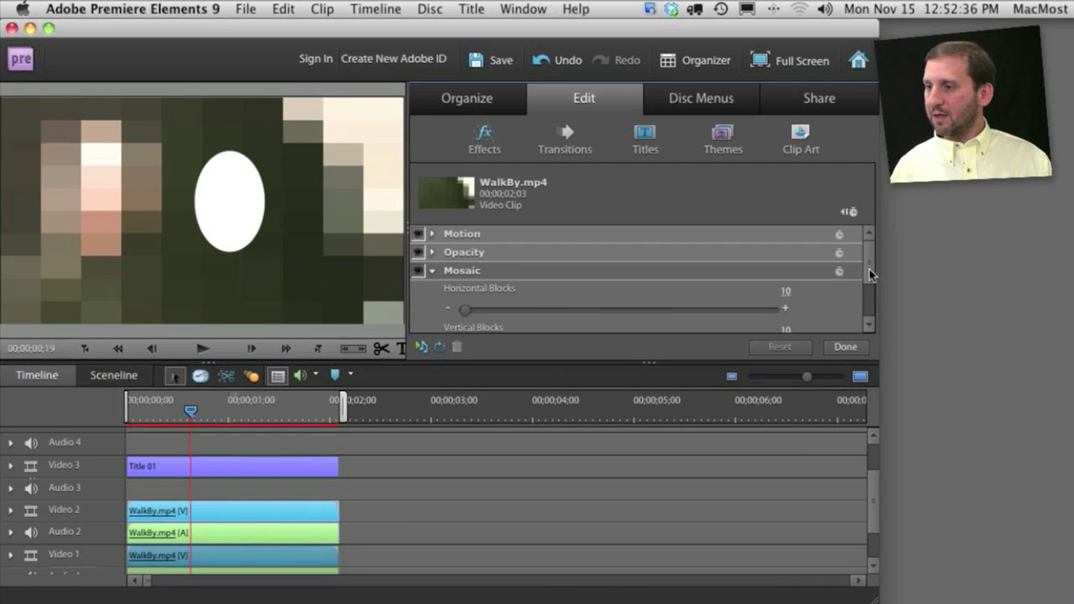
scroll(870, 274, down, 3)
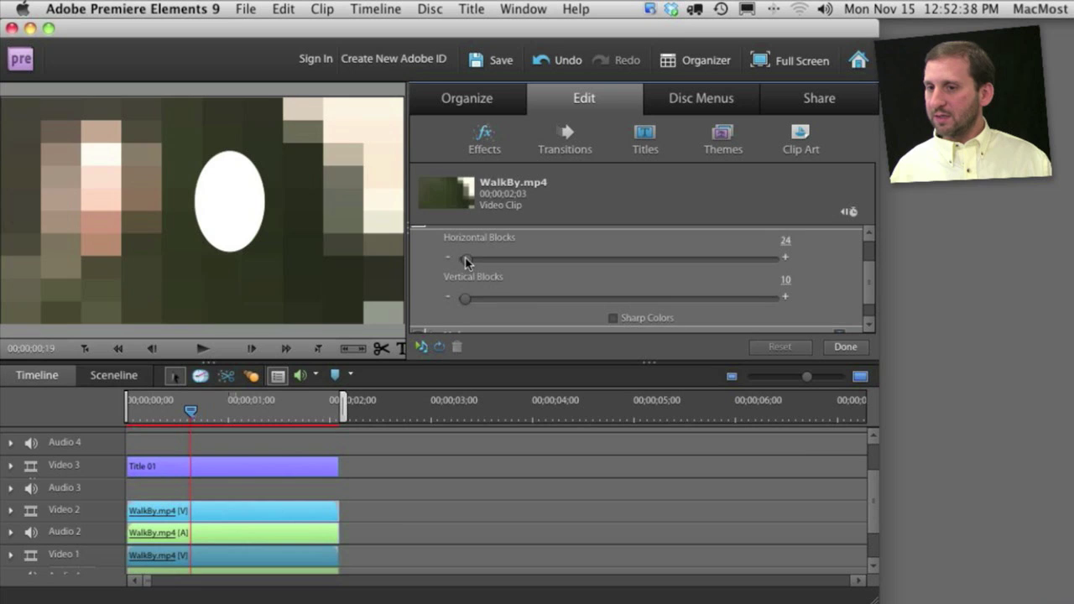
mouse_move(467, 261)
mouse_down()
mouse_move(481, 259)
mouse_move(467, 263)
mouse_up()
drag(463, 302, 467, 307)
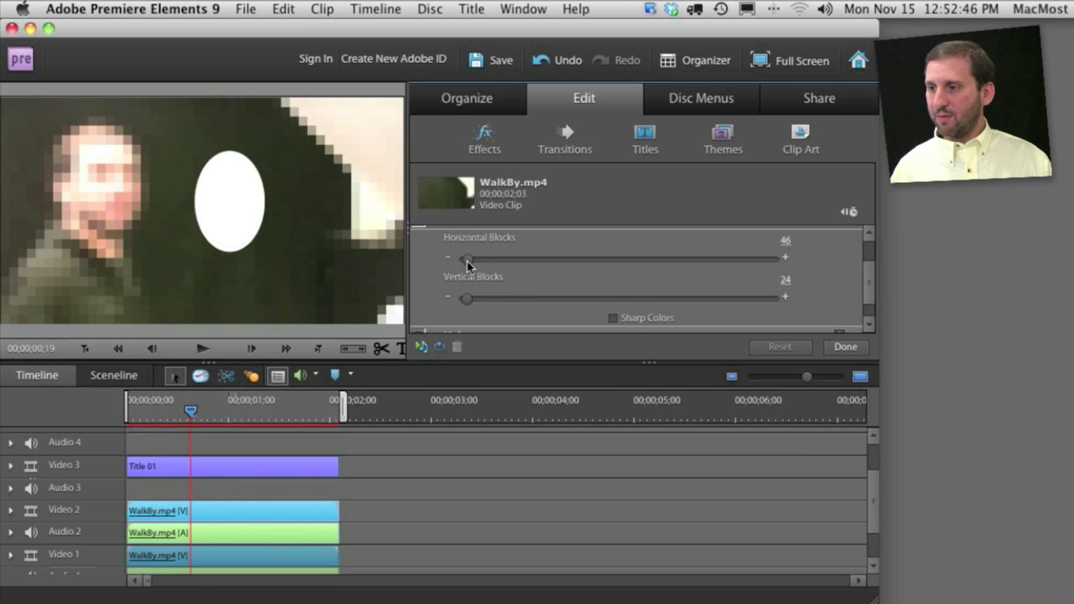
drag(467, 262, 463, 261)
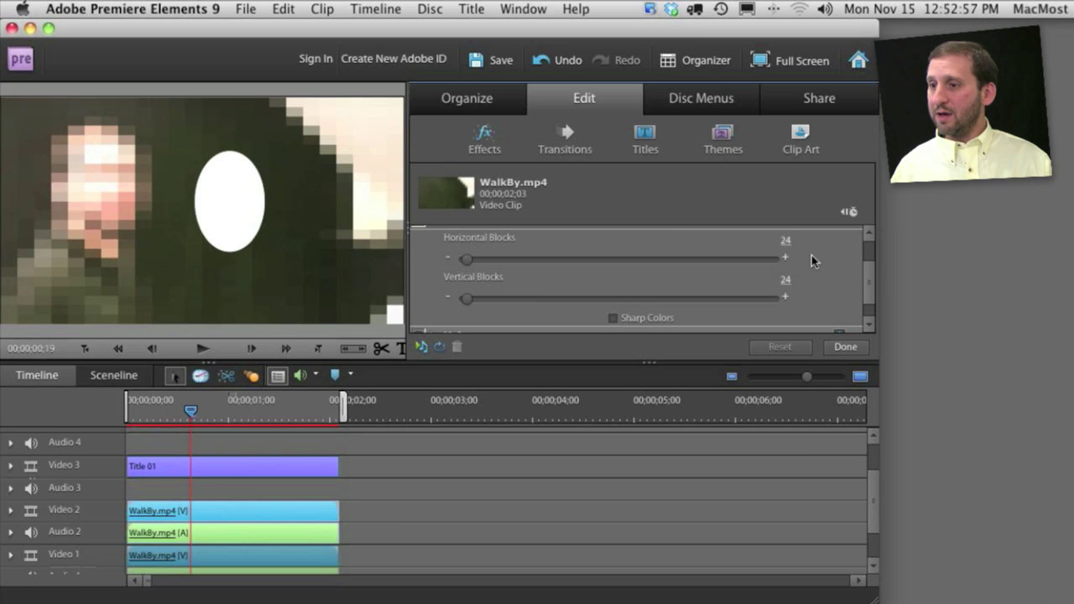
click(487, 138)
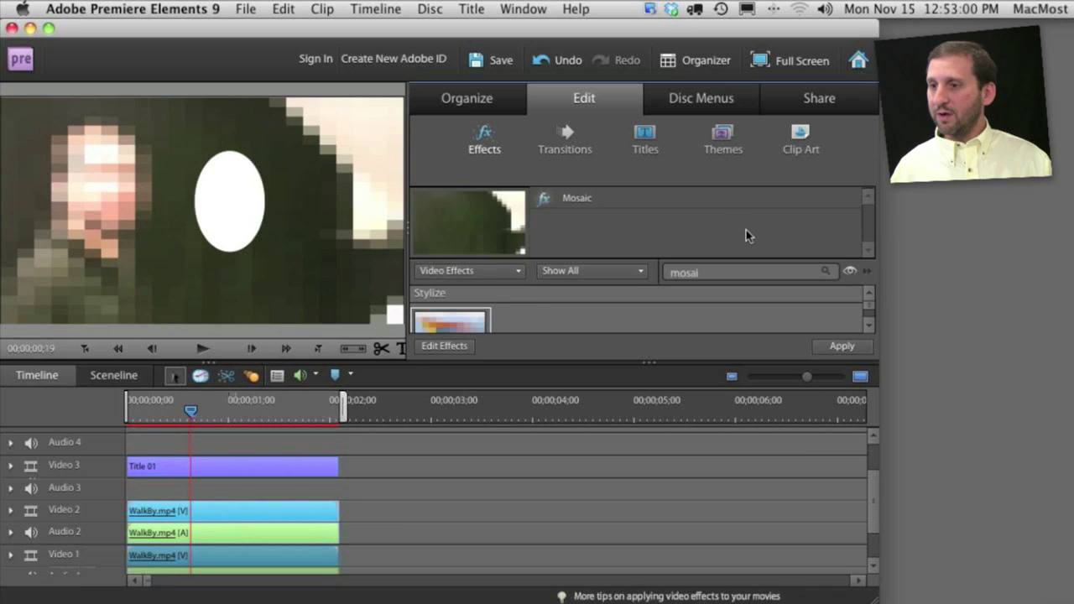
Step: Replace the effects search with 'track' and drag Track Matte Key onto the Video 2 WalkBy clip
double_click(715, 277)
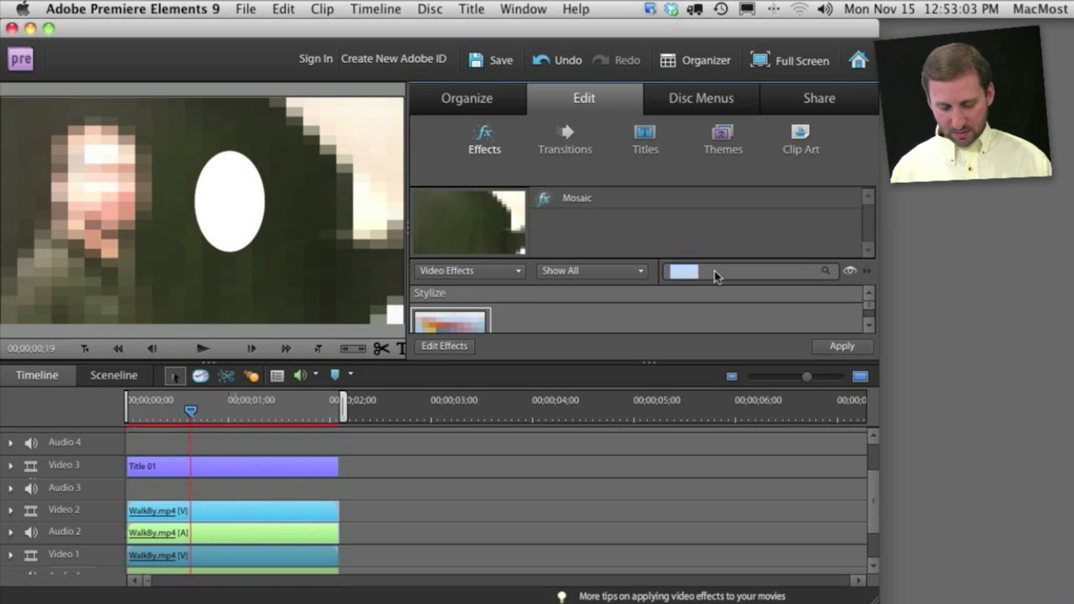
key(BackSpace)
text(track)
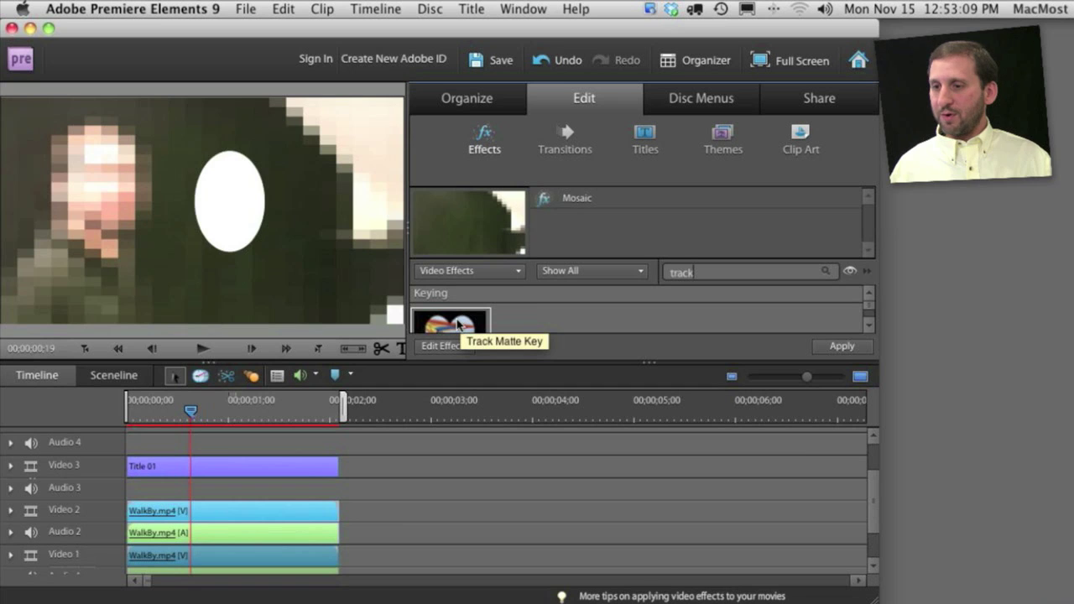
drag(458, 323, 201, 518)
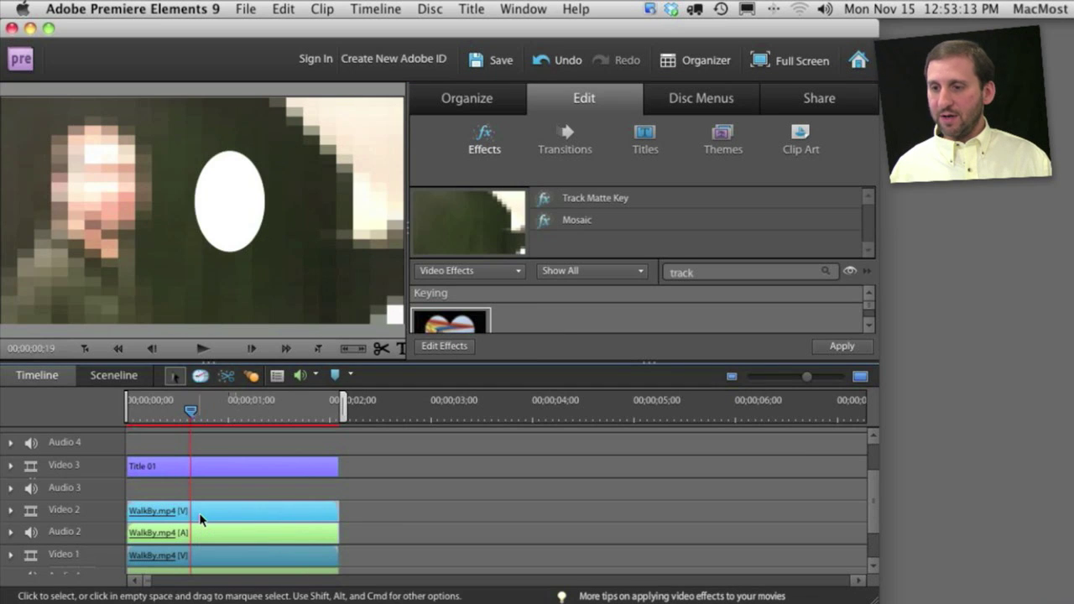
Step: Set Track Matte Key's Matte to Video 3, then scrub nearby frames to check the face mosaic
click(445, 346)
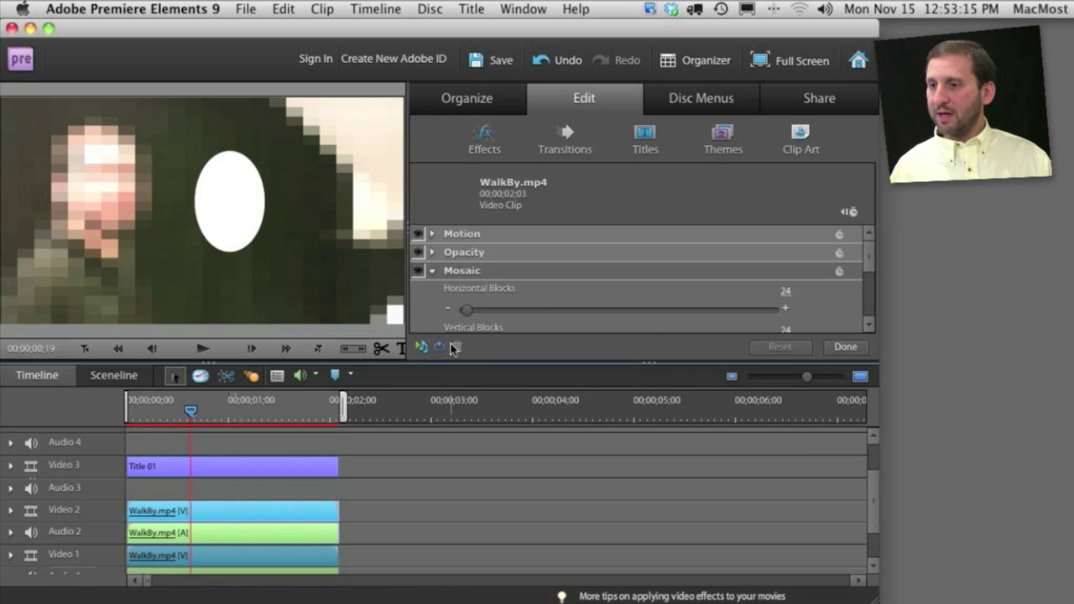
click(430, 271)
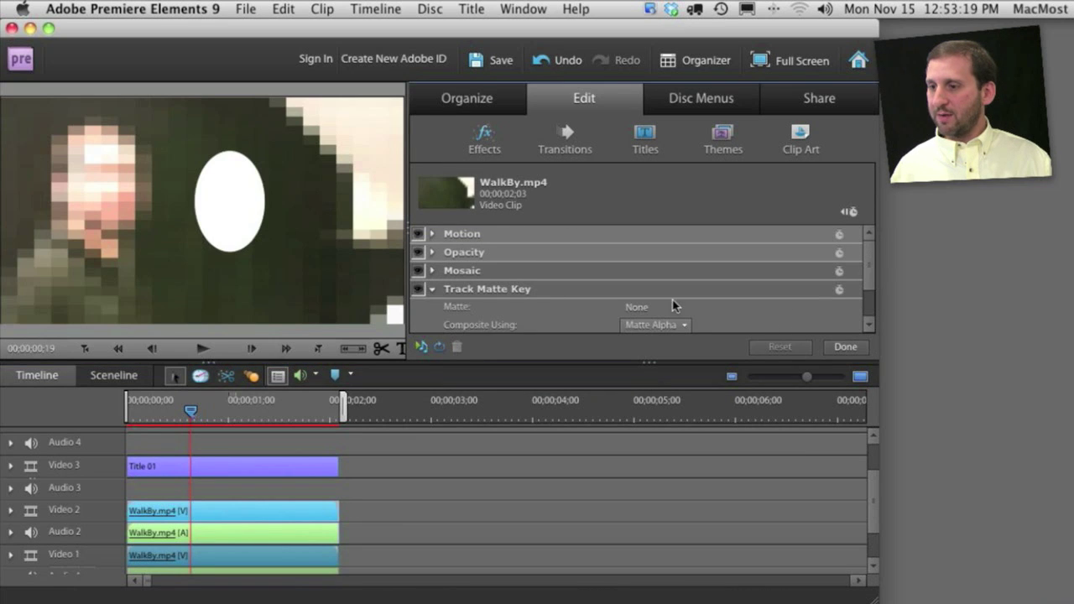
click(638, 308)
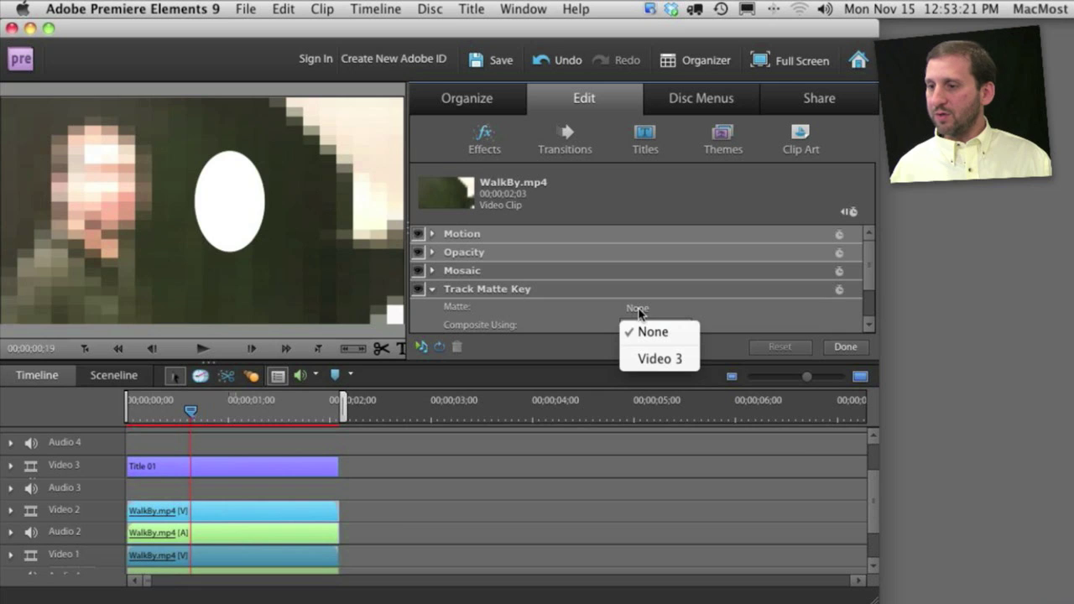
click(648, 360)
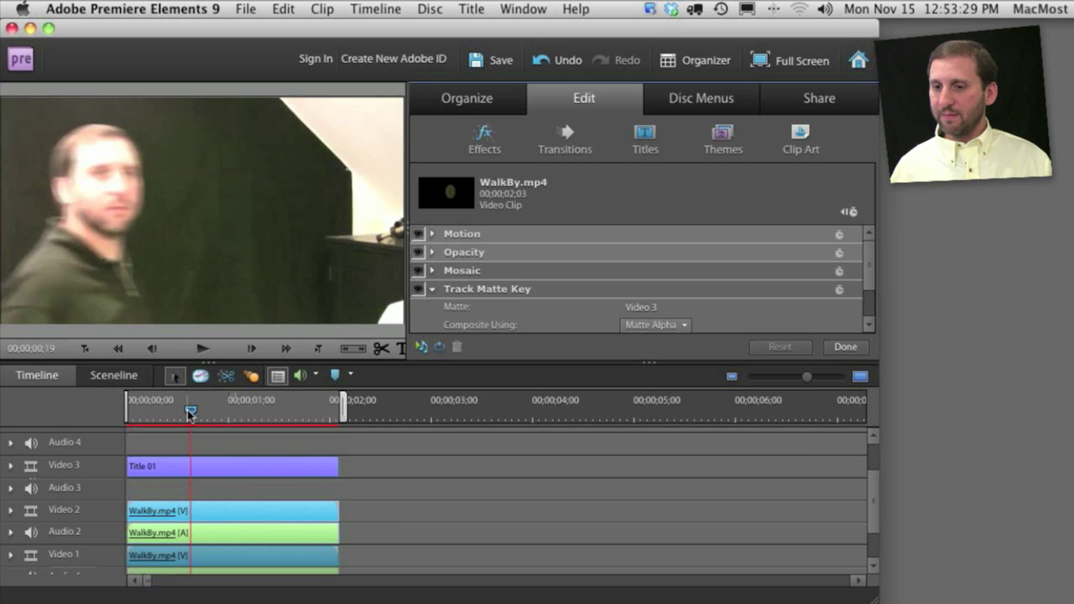
drag(191, 411, 223, 416)
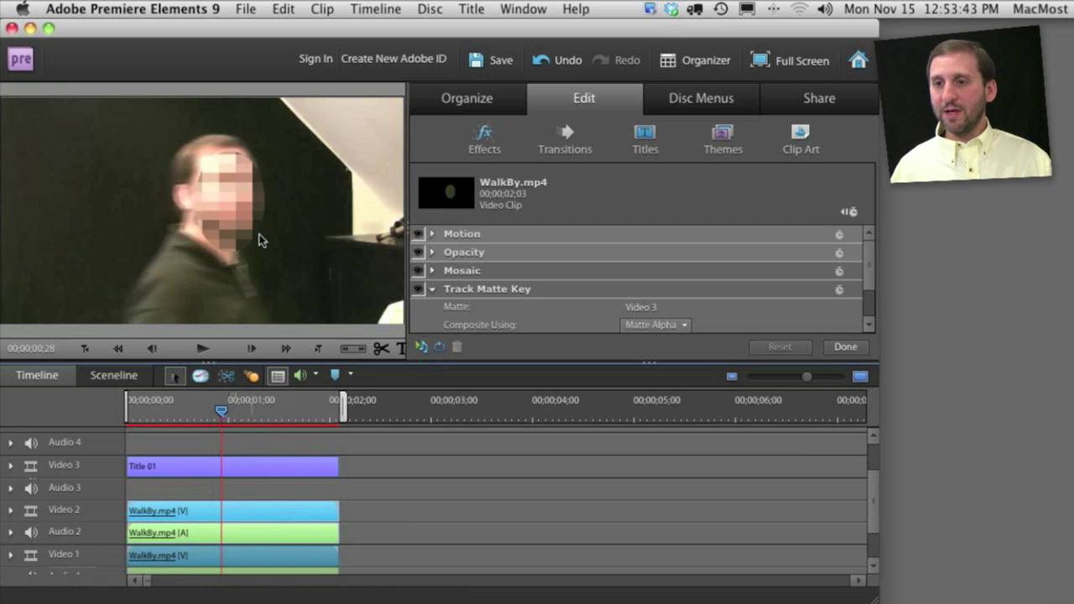
mouse_move(220, 415)
mouse_down()
mouse_move(187, 412)
mouse_move(227, 415)
mouse_up()
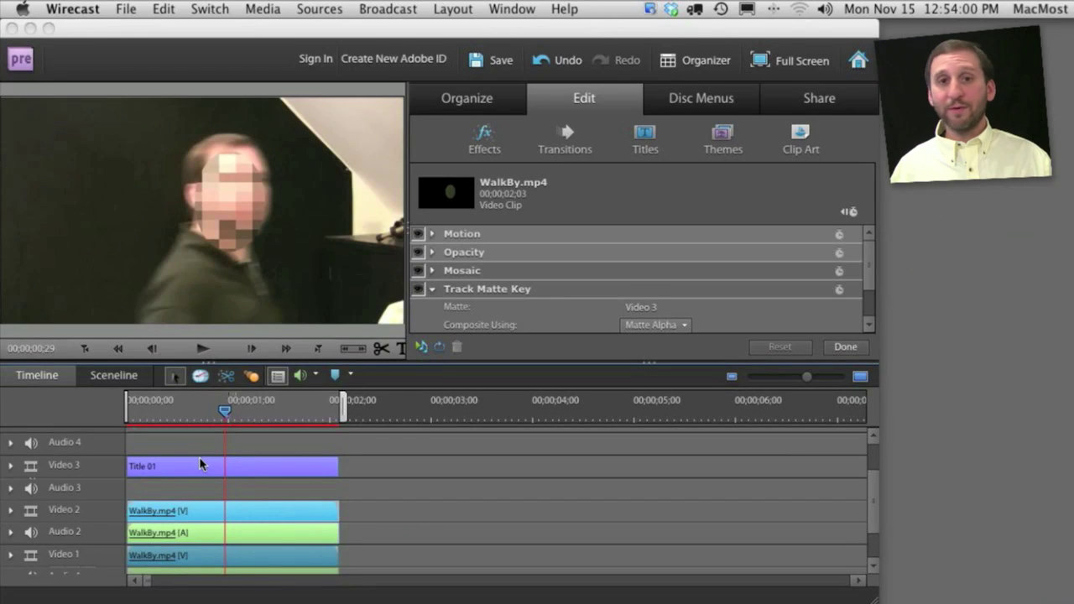
Step: Turn on Motion animation for Title 01, keyframing Position 640, 360 and Scale 100
click(201, 466)
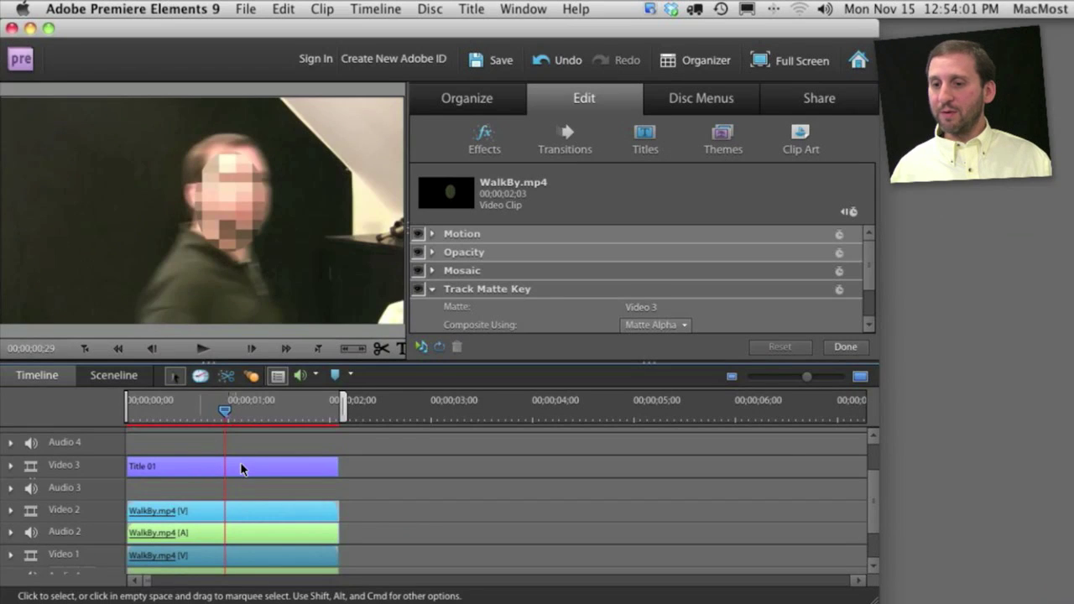
click(227, 468)
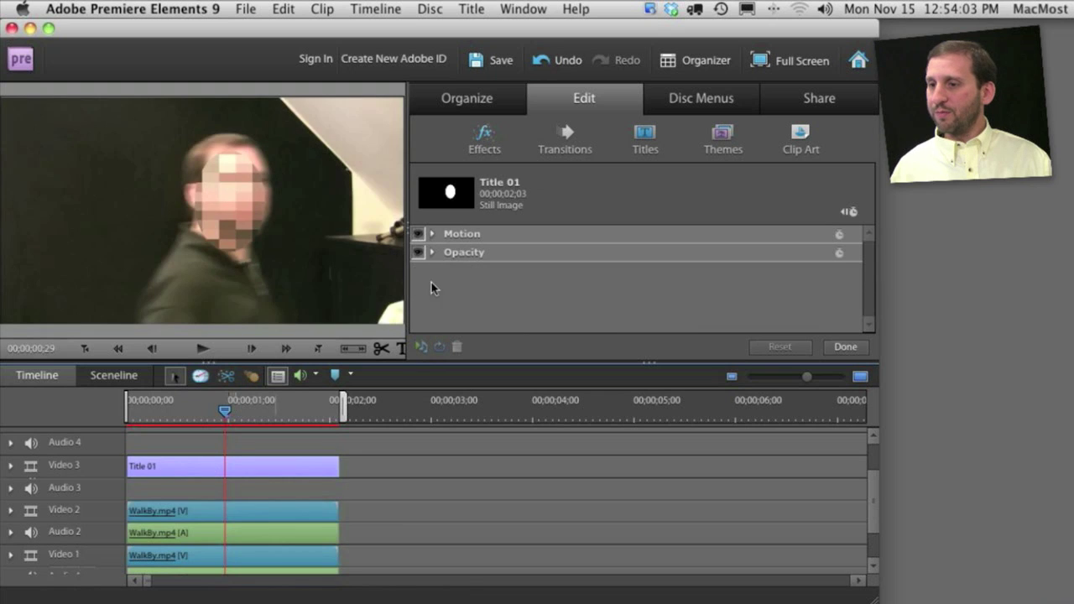
click(433, 234)
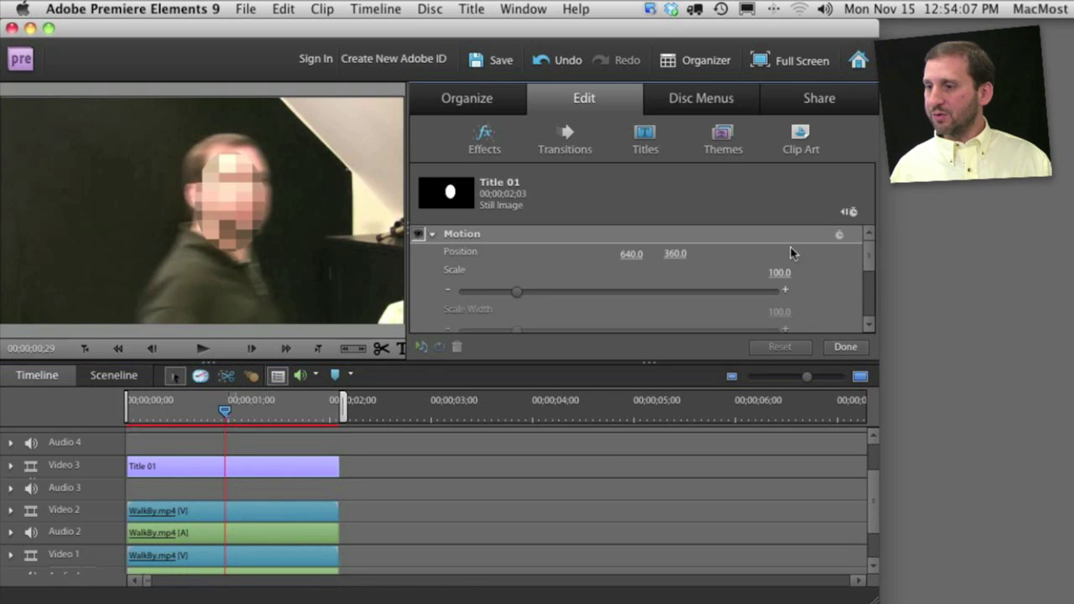
click(838, 237)
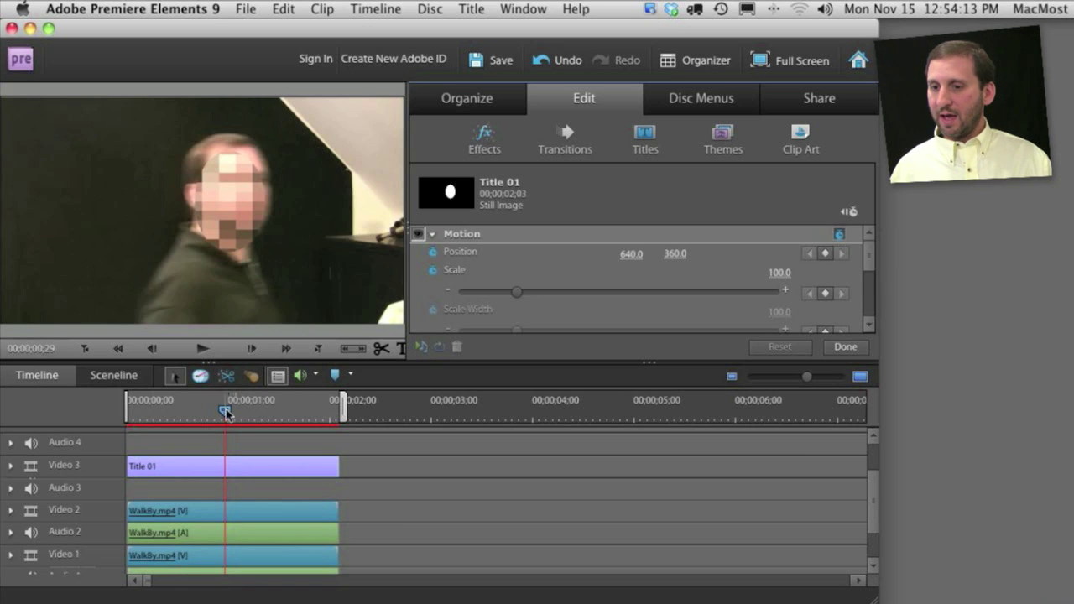
drag(226, 413, 157, 417)
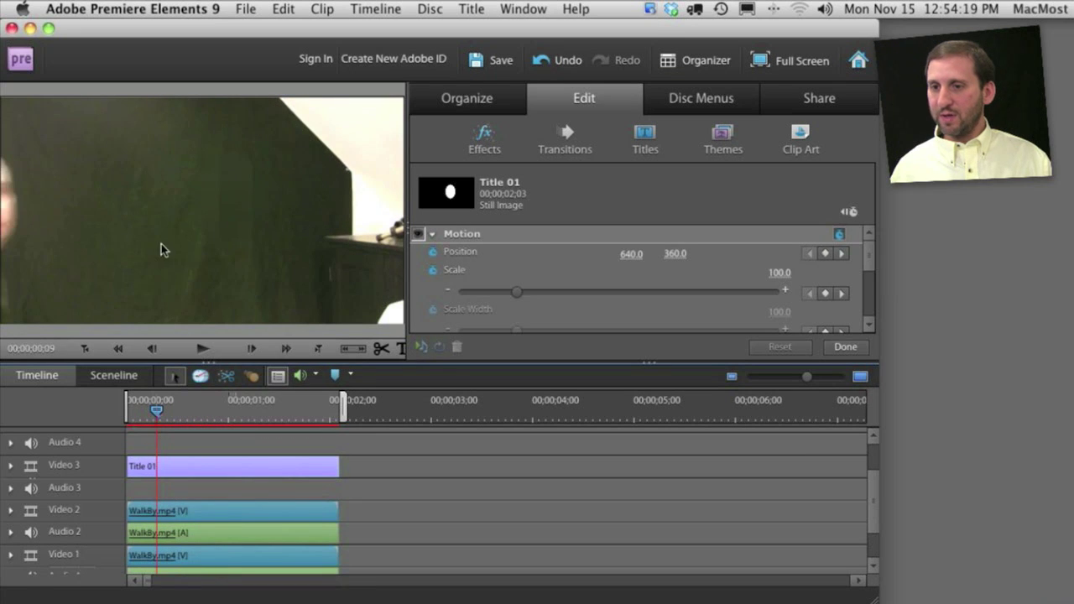
Step: Keyframe the oval moving left, just past the frame's left edge at the clip's start
click(240, 205)
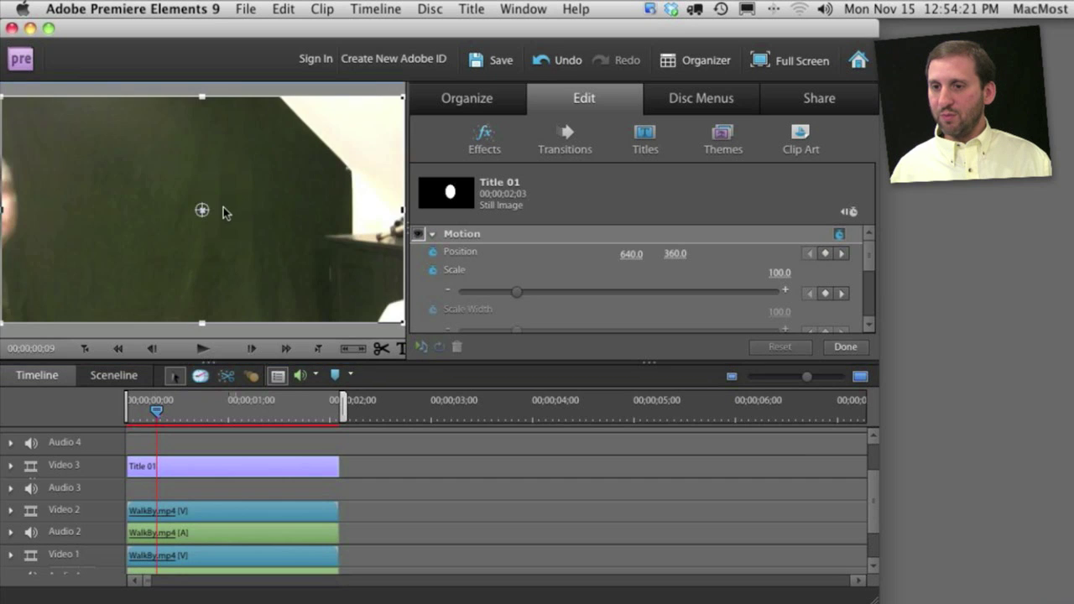
drag(212, 215, 18, 214)
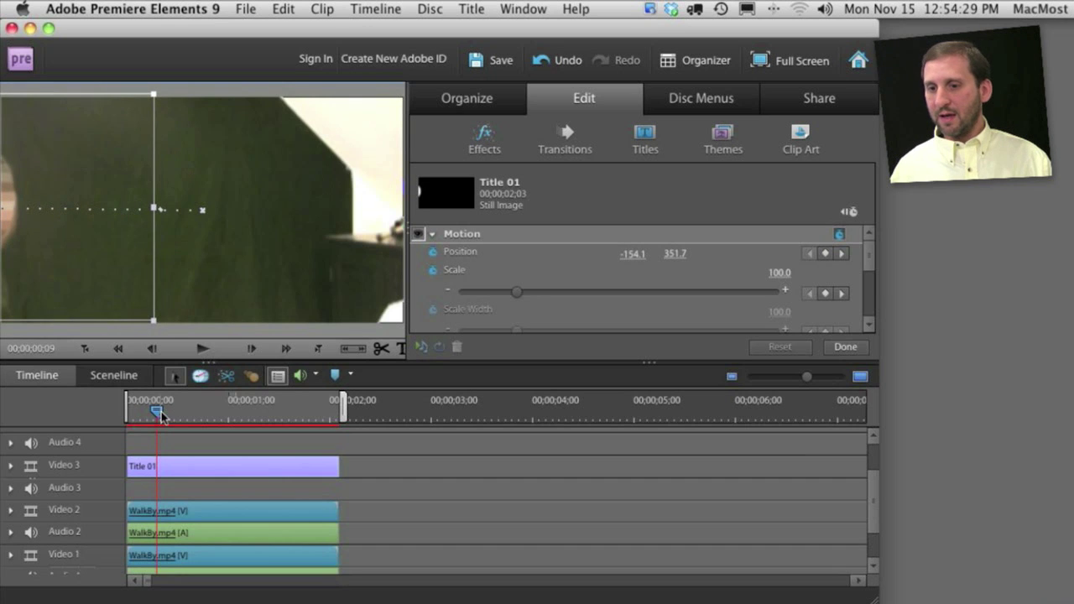
drag(156, 413, 120, 412)
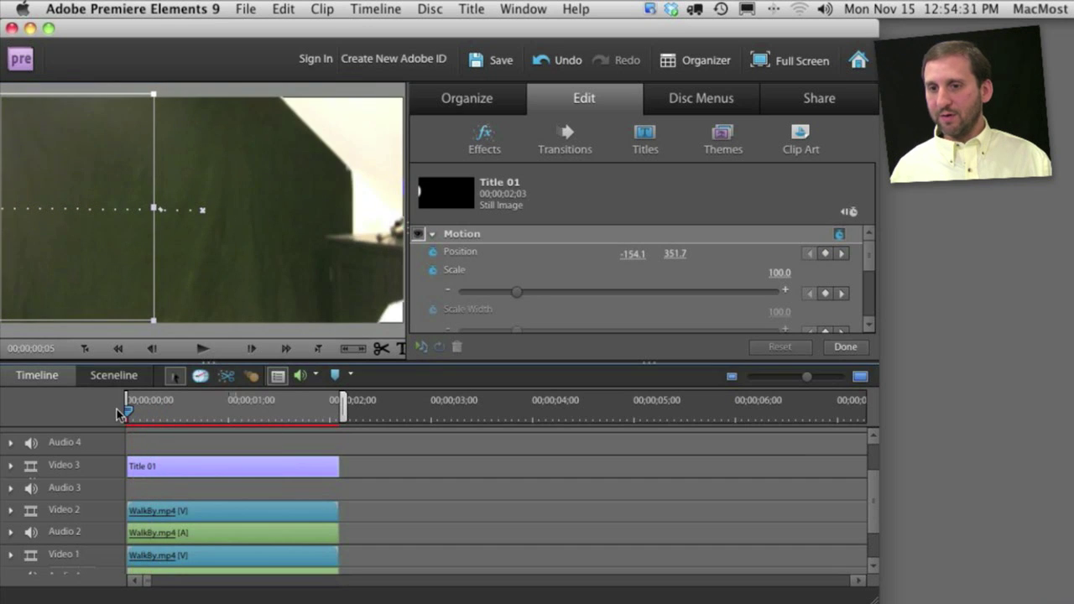
drag(92, 228, 25, 229)
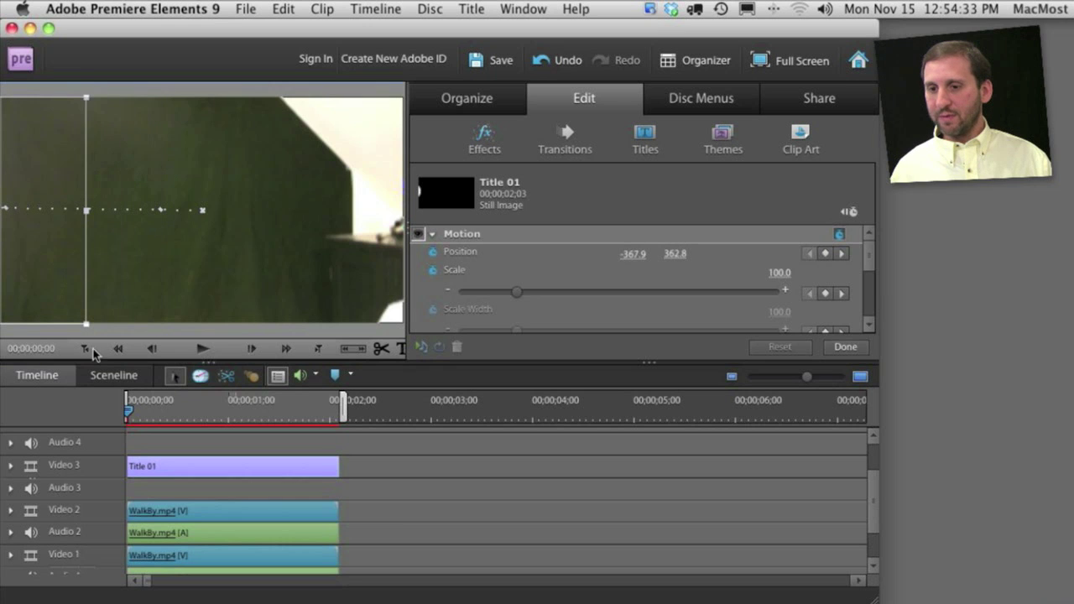
Step: Keyframe the oval onto the face at frame 17 and past the right edge near the end
drag(129, 411, 282, 410)
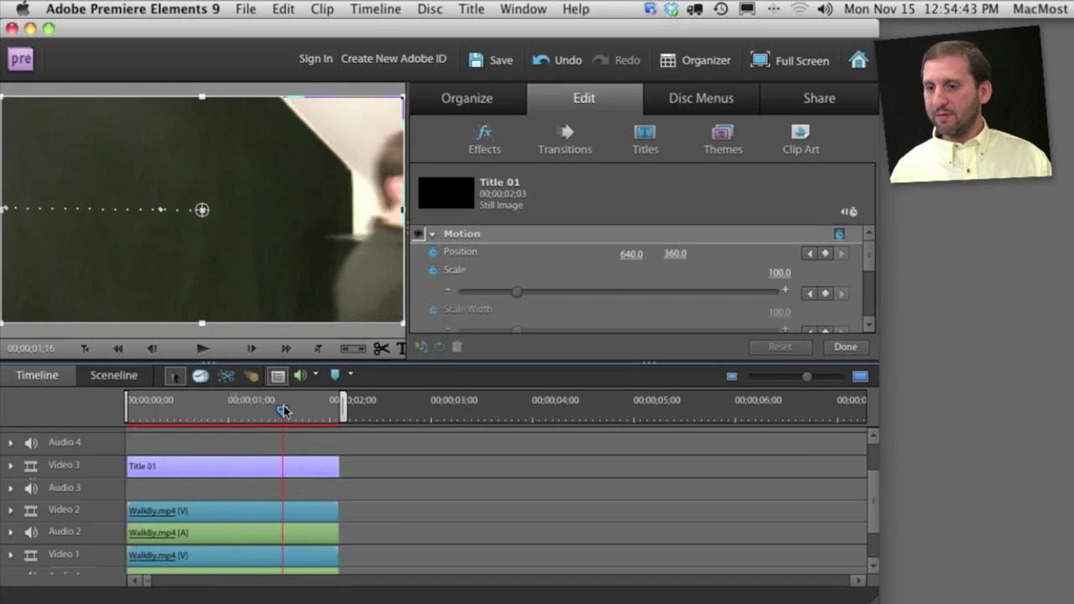
drag(202, 210, 389, 201)
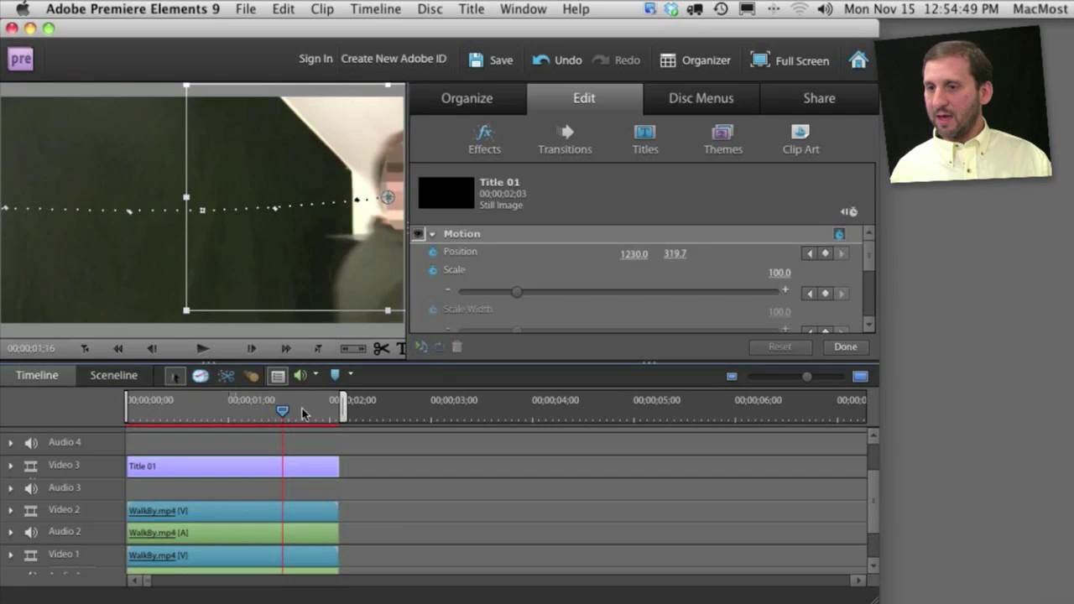
drag(283, 409, 346, 412)
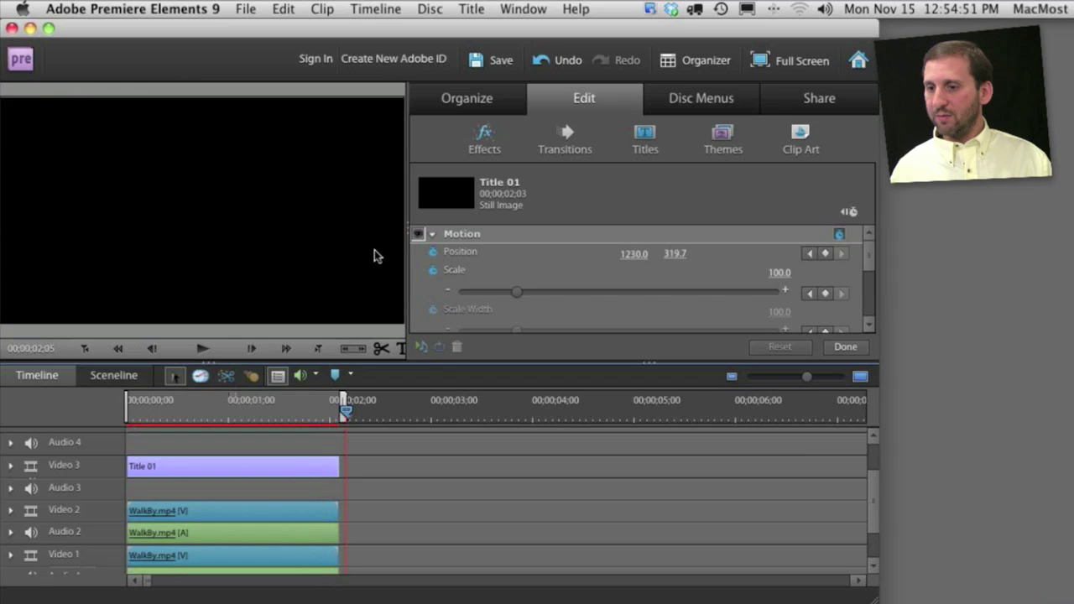
drag(344, 407, 334, 410)
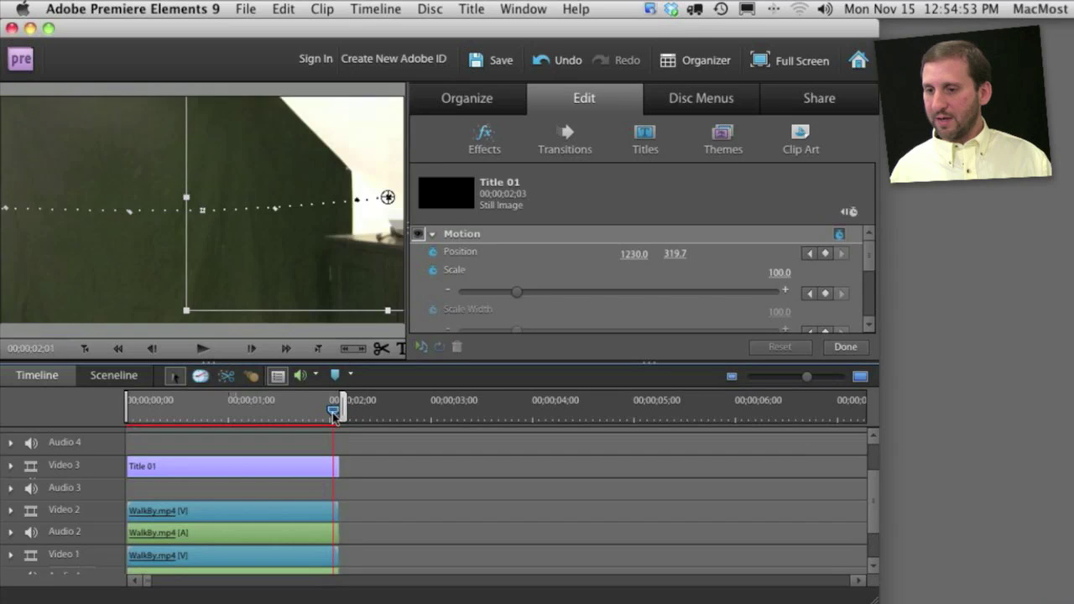
drag(380, 229, 474, 223)
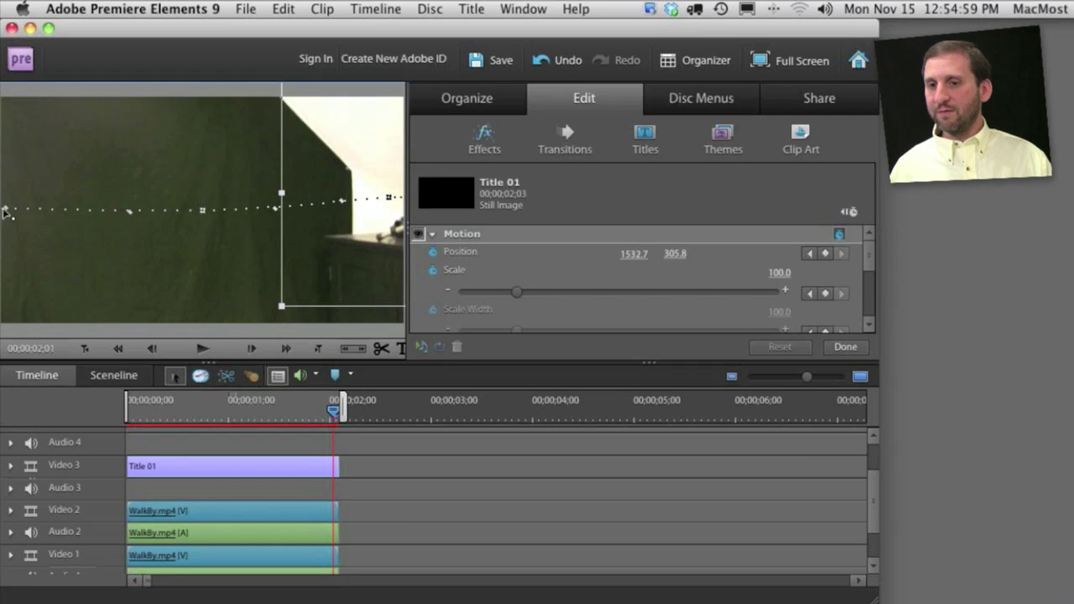
drag(340, 411, 232, 425)
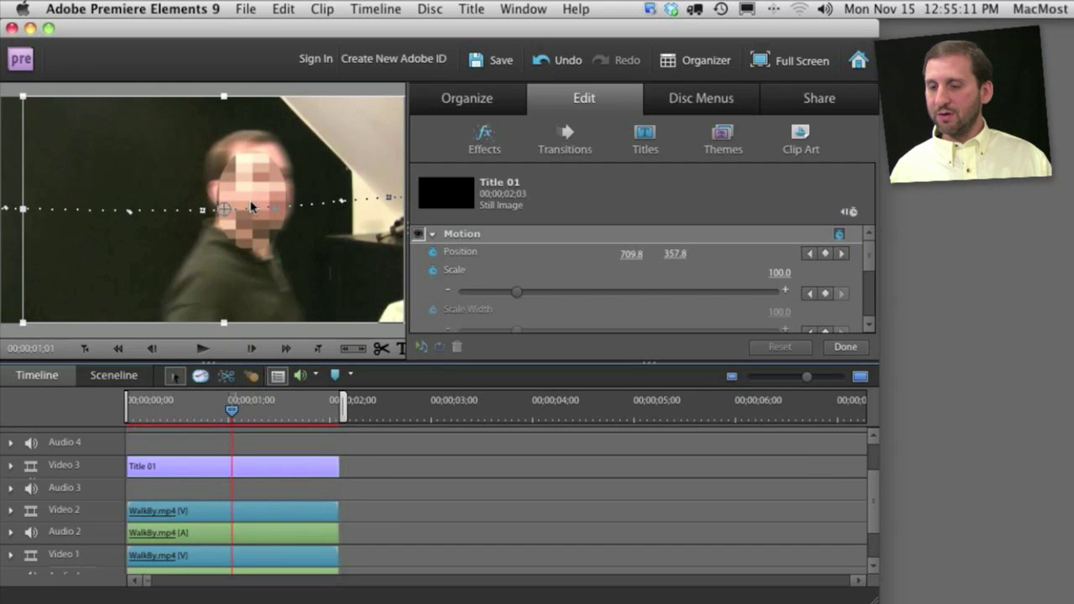
Step: Adjust the oval to Position 745.9, 316.1 near one second and 26.9, 333.9 at frame 13
drag(251, 219, 262, 205)
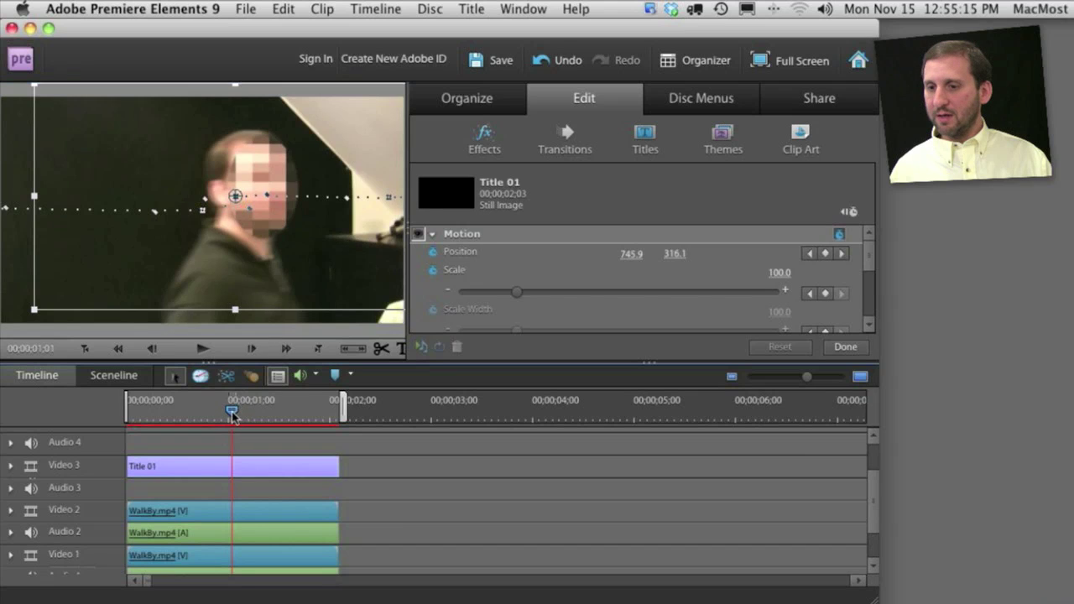
drag(233, 411, 171, 413)
drag(38, 229, 45, 223)
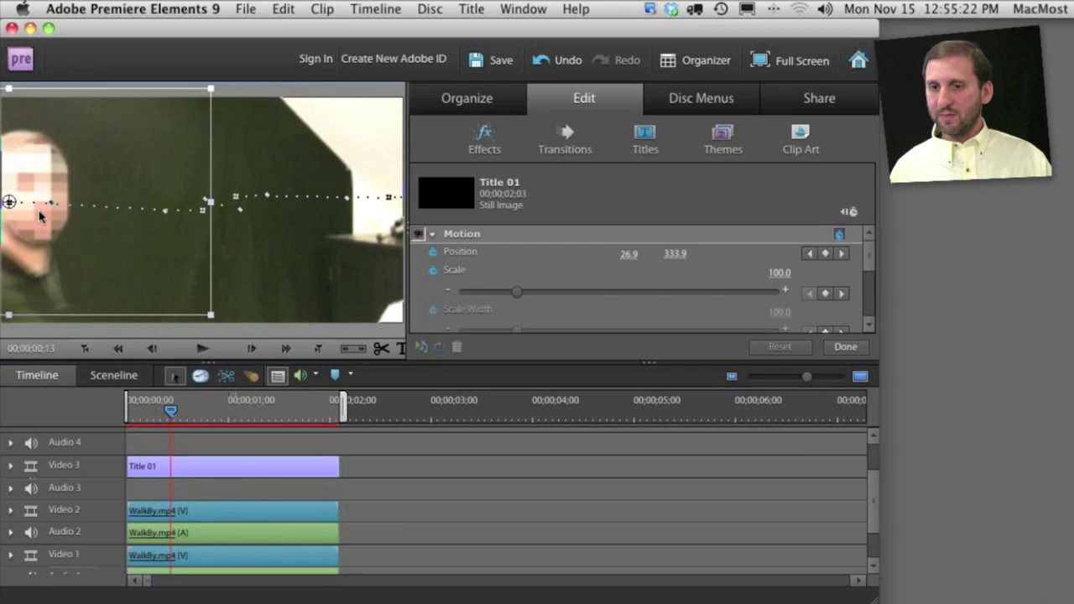
Step: Step back a frame, select the WalkBy.mp4 clip on Video 1, and play it to check the face mosaic
click(152, 349)
click(152, 349)
click(195, 350)
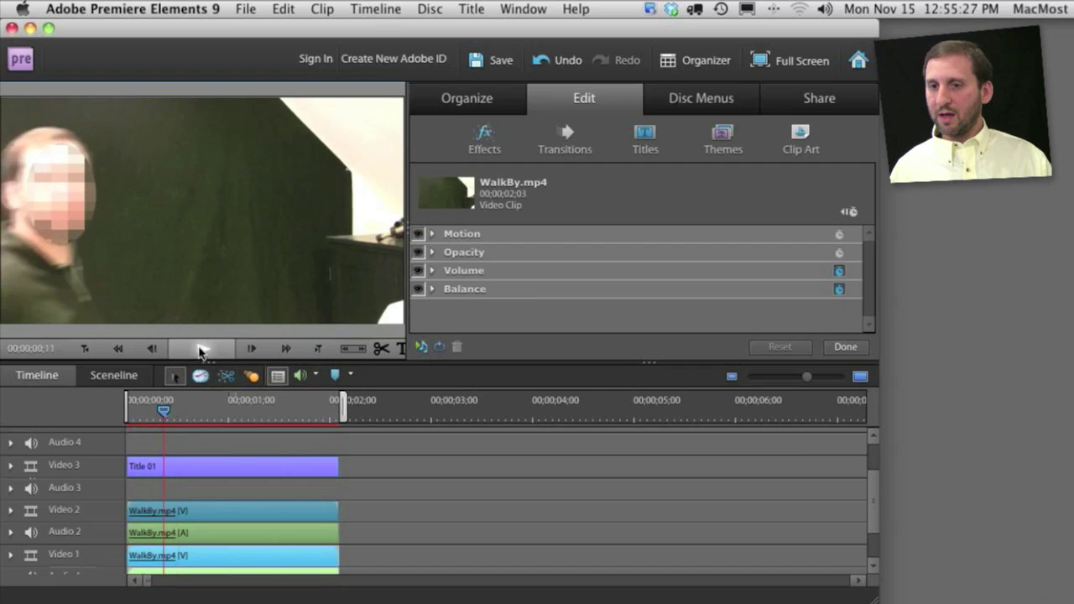
click(199, 349)
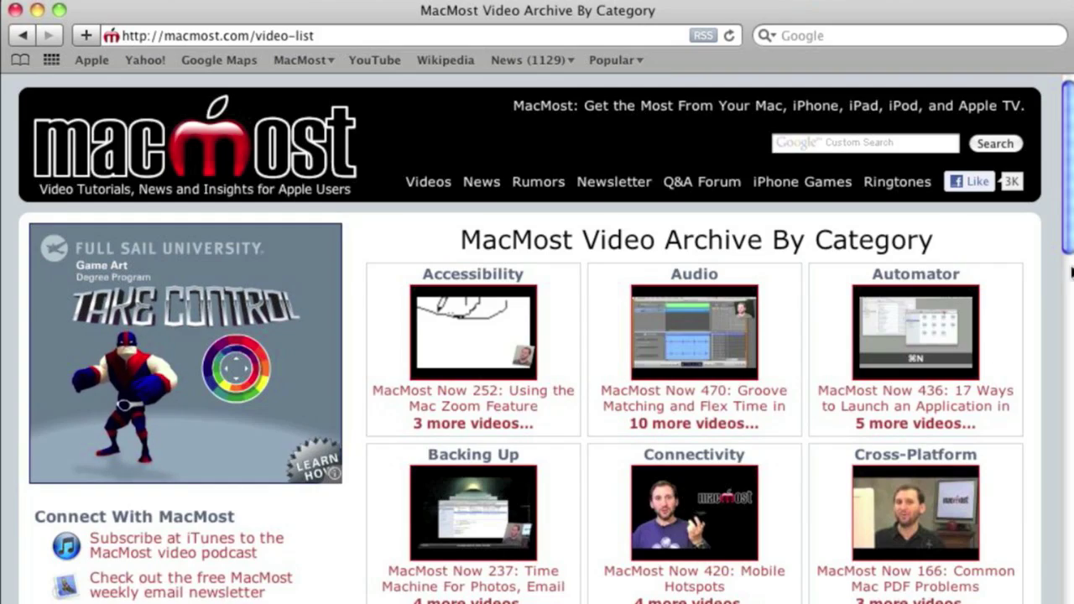
Step: Scroll the MacMost Video Archive page down to the Graphics, iMovie and iPad categories
scroll(1070, 222, down, 10)
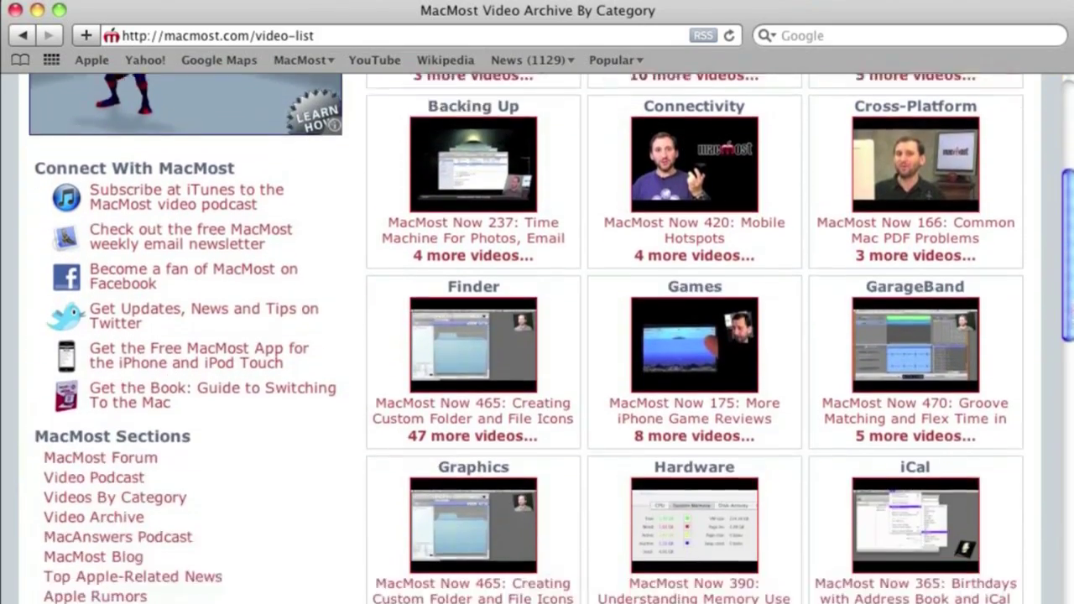
scroll(551, 338, down, 6)
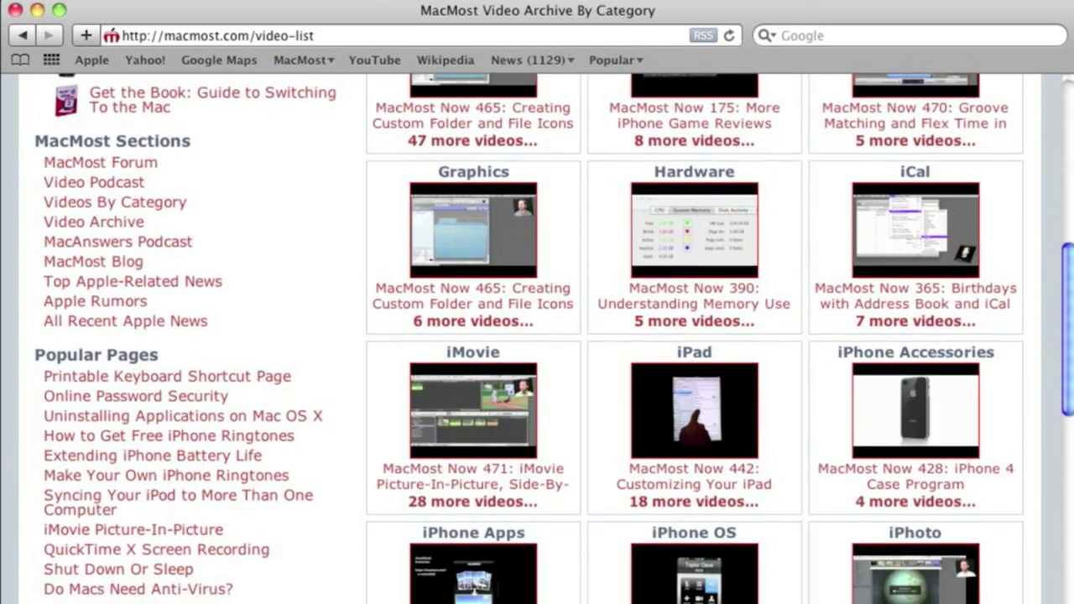